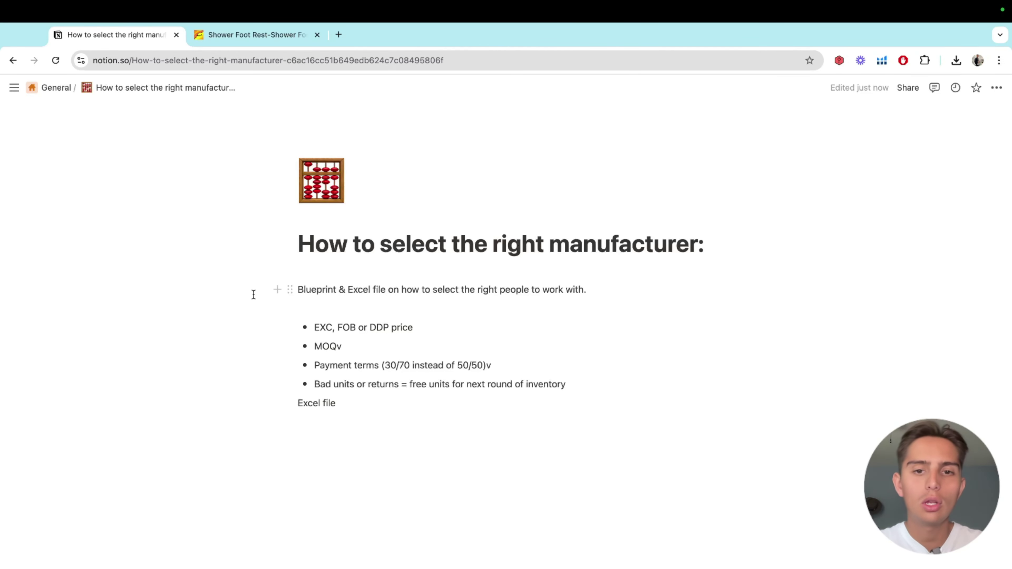
Delete the stray 'v' so the bullet reads just MOQ, then check the Excel file line
click(449, 345)
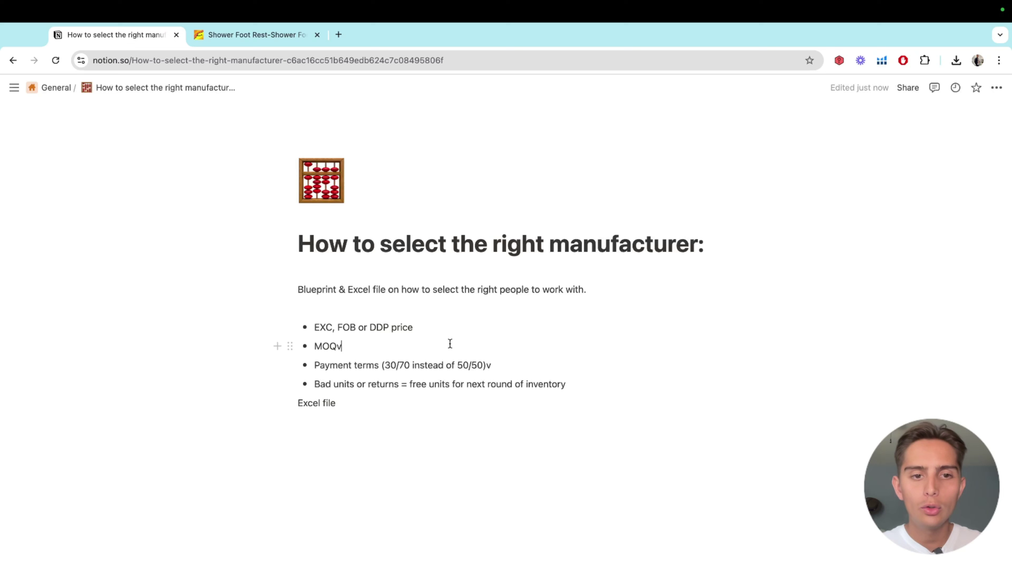
key(BackSpace)
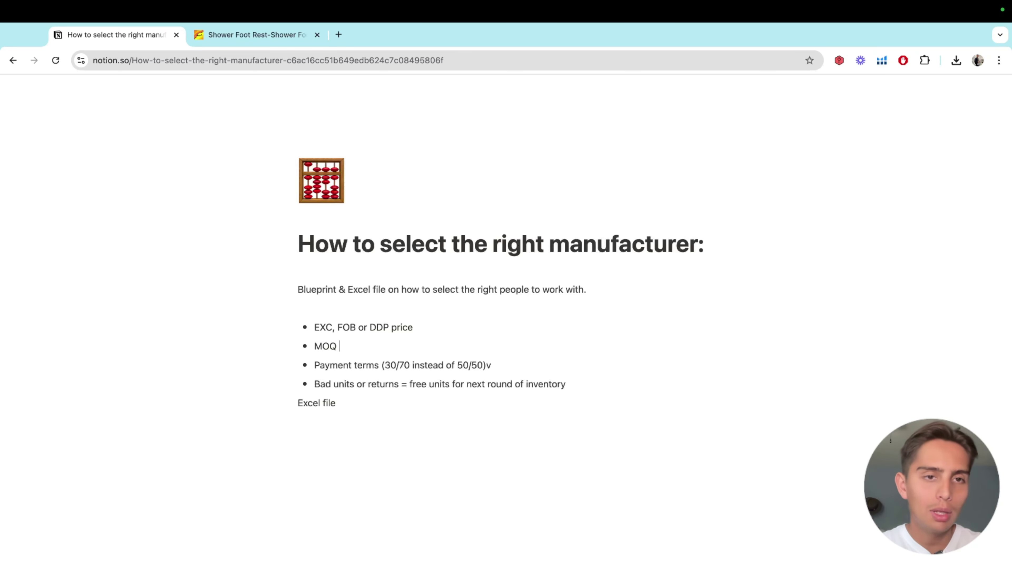
triple_click(312, 404)
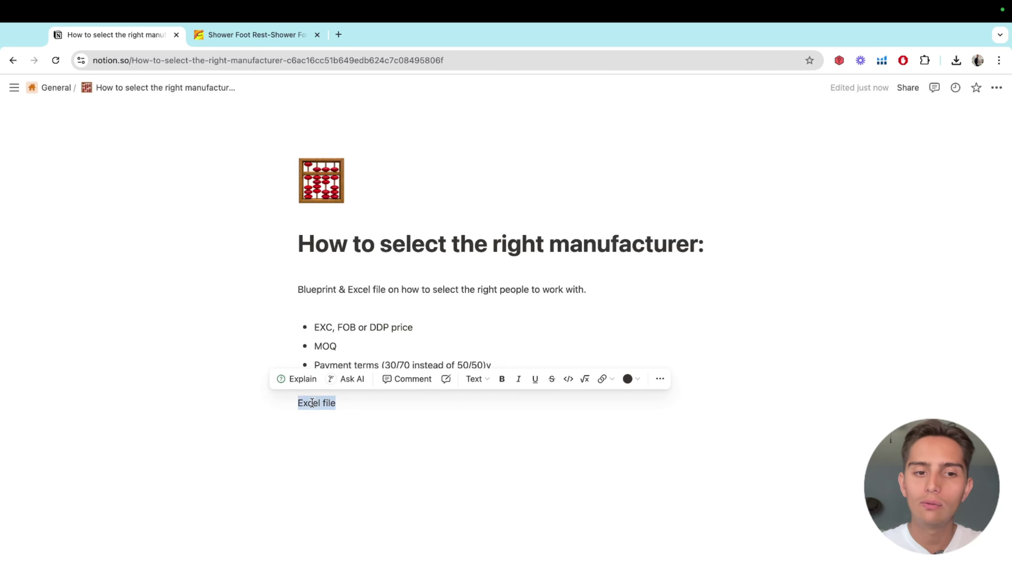
click(364, 407)
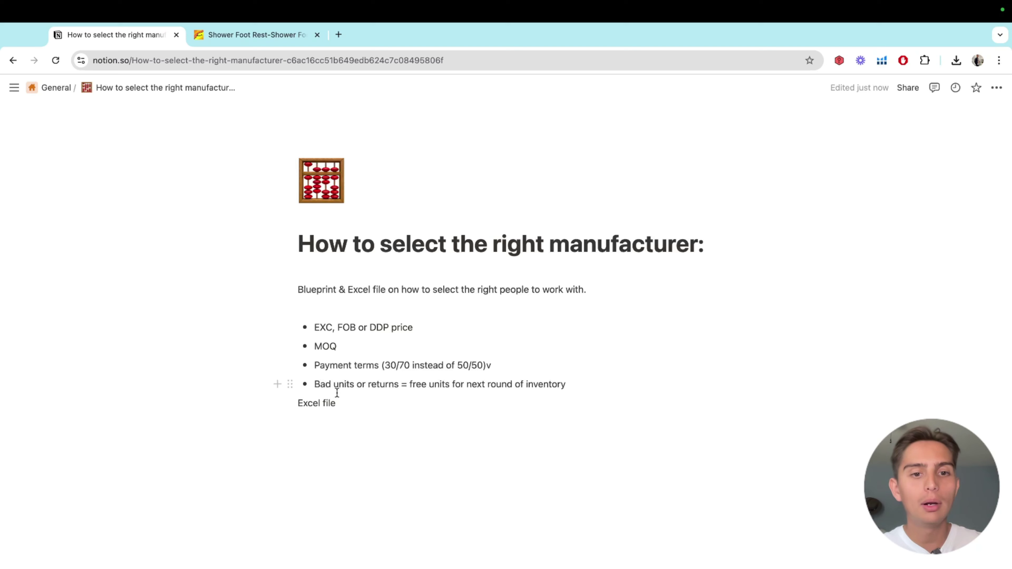
Review the intro paragraph by highlighting Blueprint, Excel and select, leaving the caret after MOQ
click(449, 330)
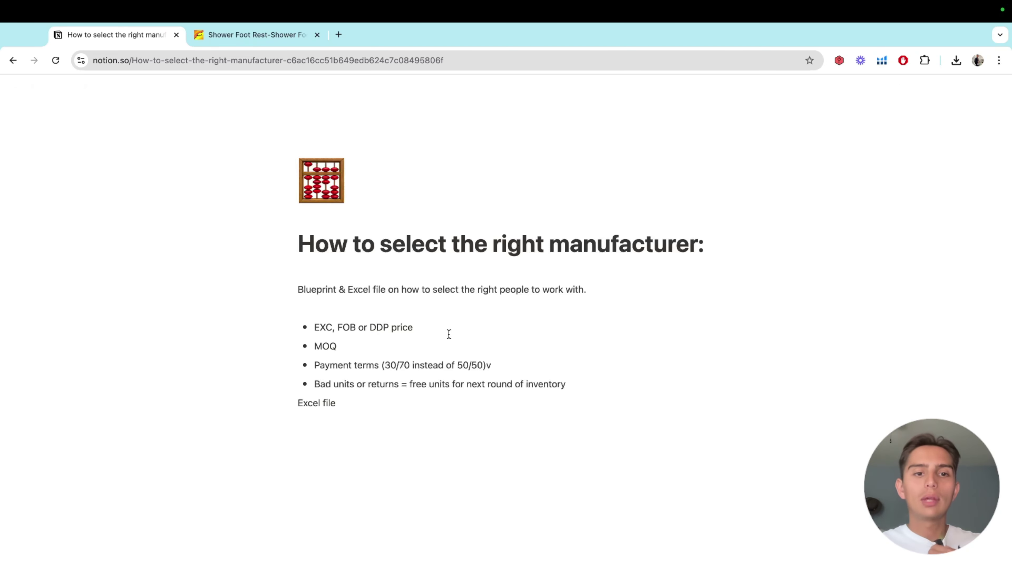
double_click(315, 289)
double_click(358, 289)
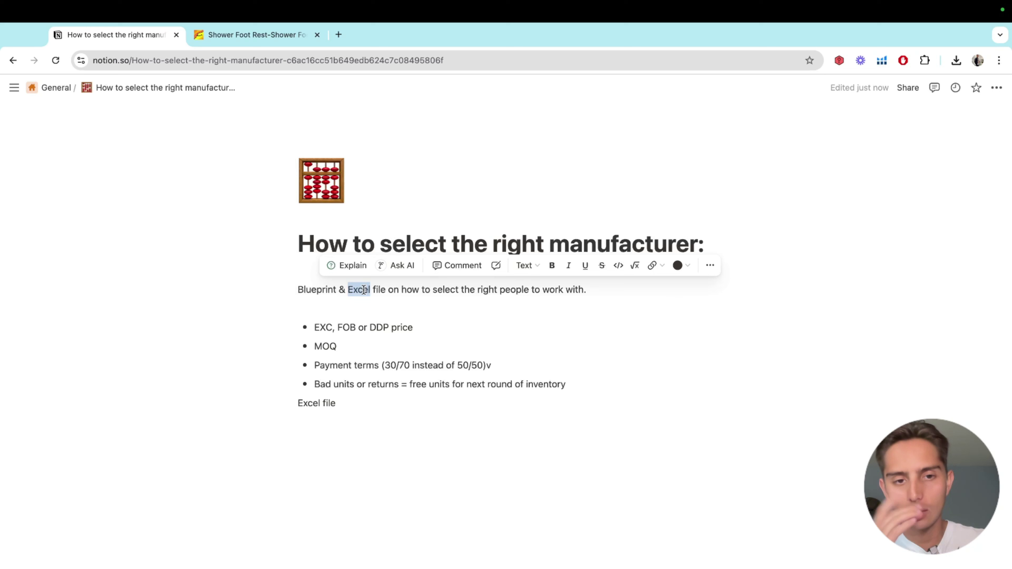
double_click(442, 291)
triple_click(443, 290)
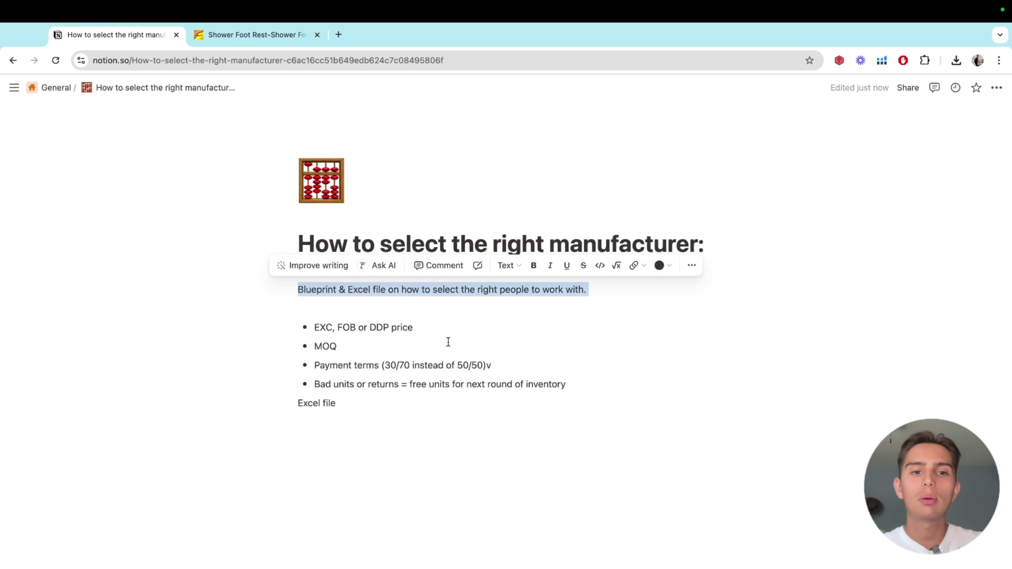
click(448, 342)
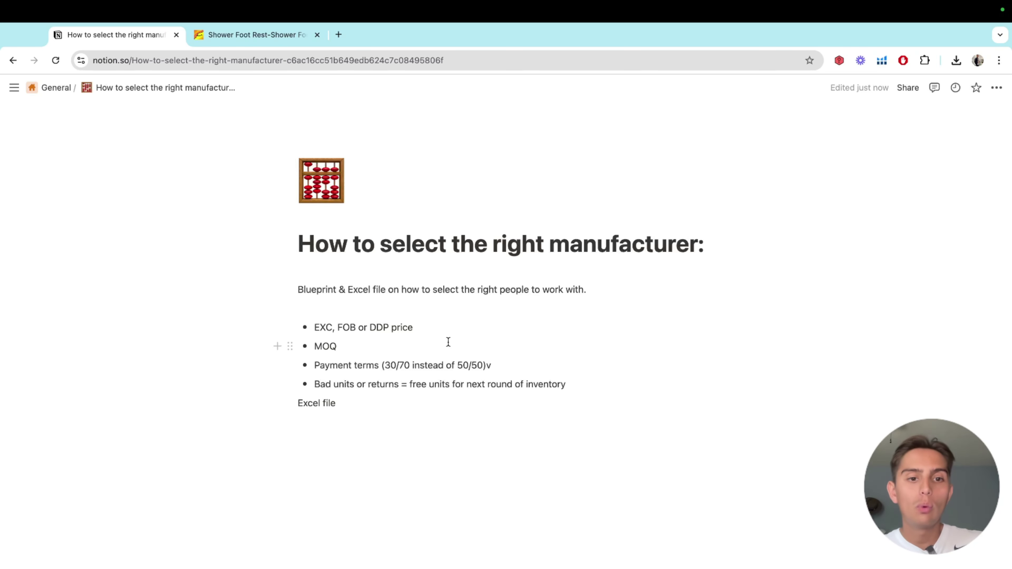
double_click(319, 327)
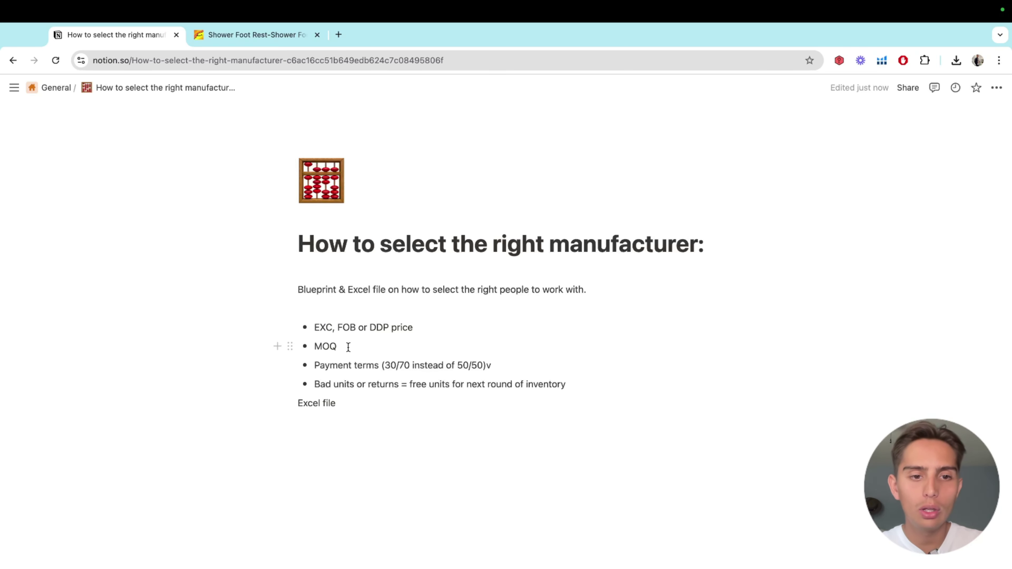
click(437, 322)
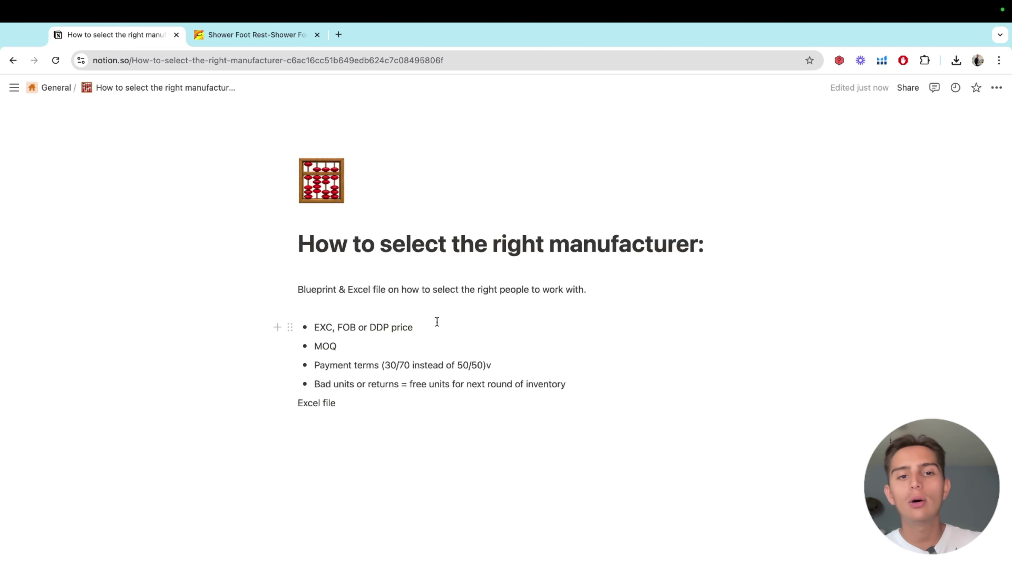
double_click(346, 326)
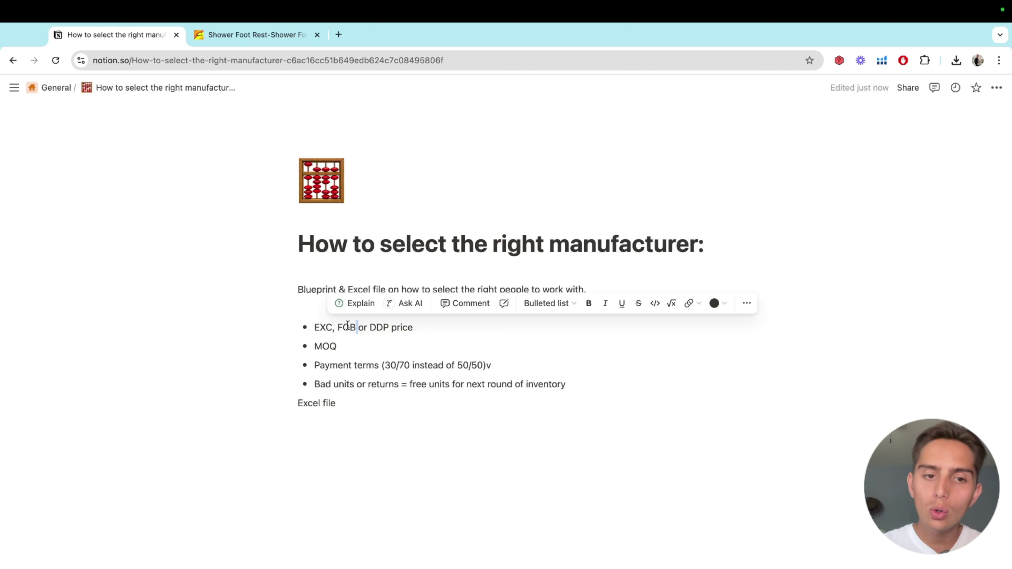
click(351, 343)
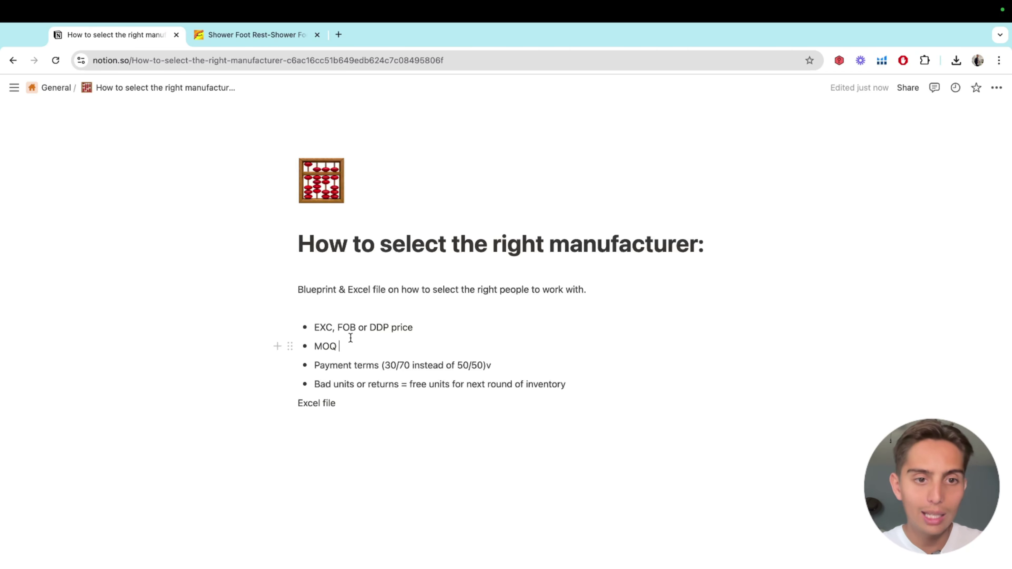
double_click(321, 327)
click(347, 339)
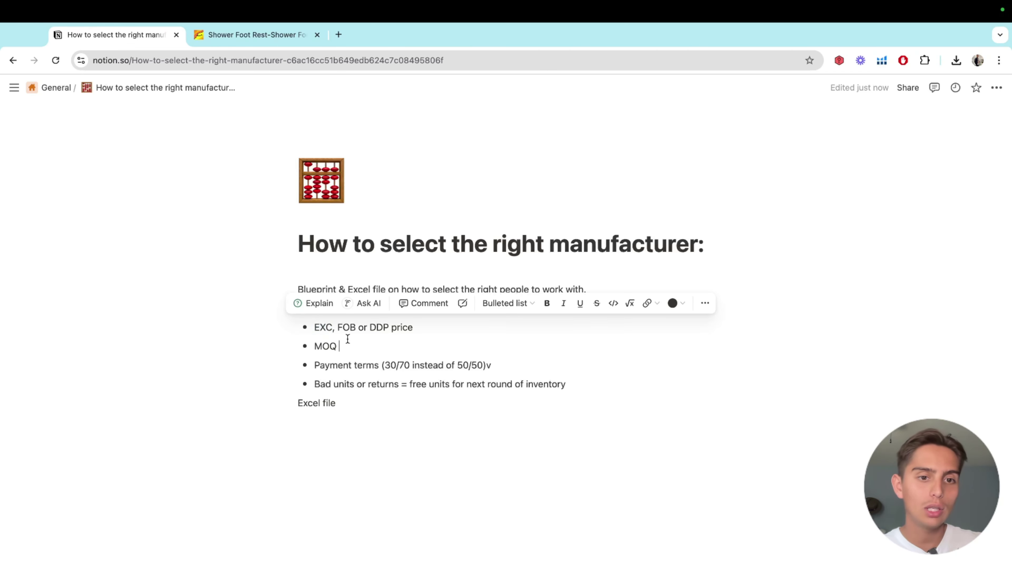
double_click(325, 327)
click(354, 343)
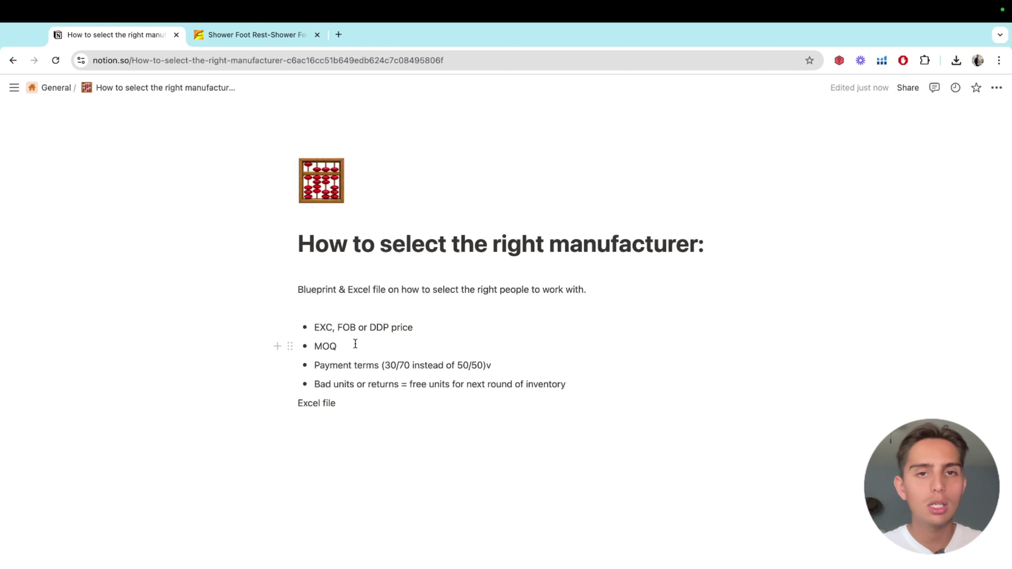
double_click(346, 326)
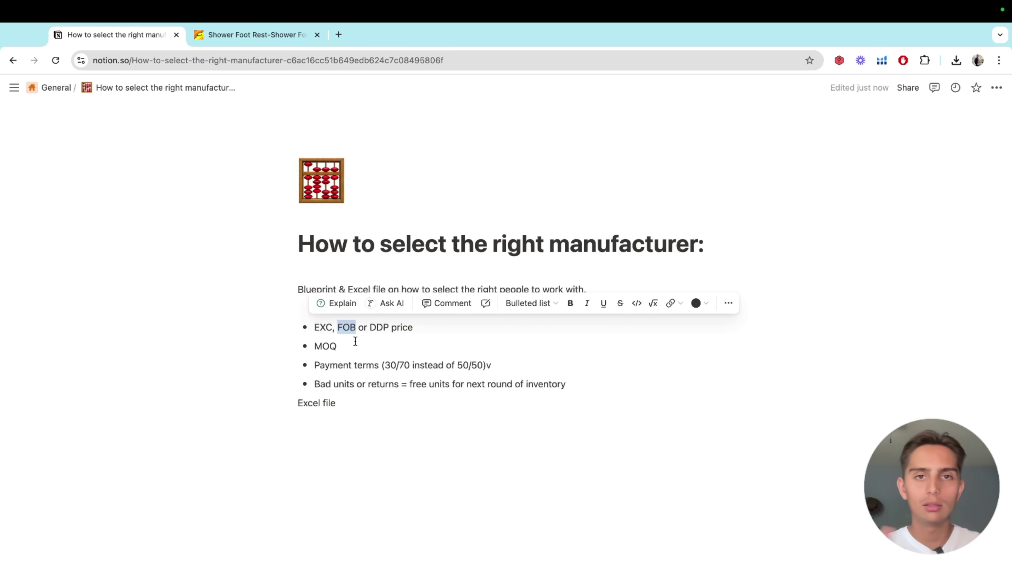
double_click(381, 326)
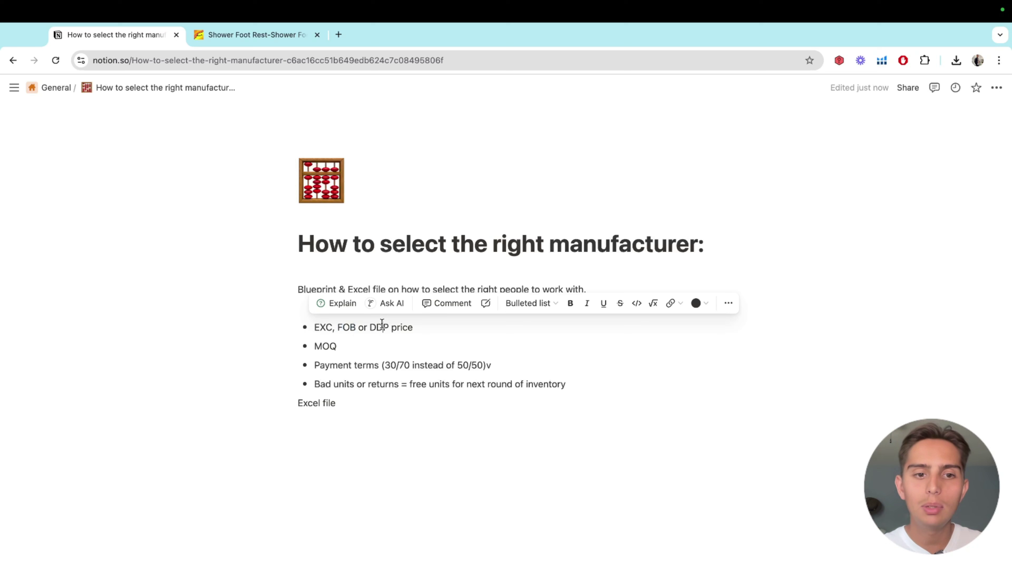
click(433, 329)
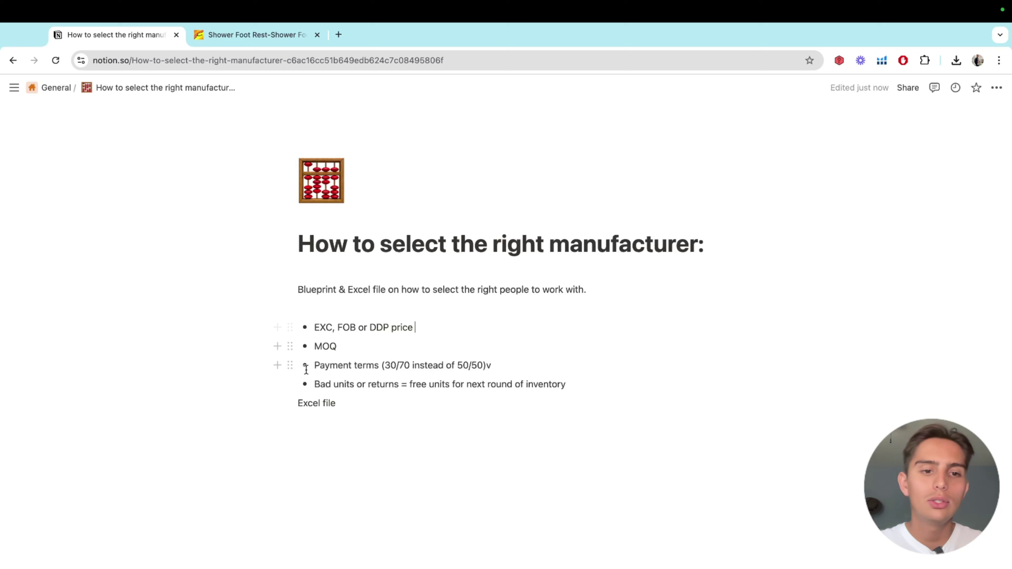
double_click(328, 346)
click(355, 348)
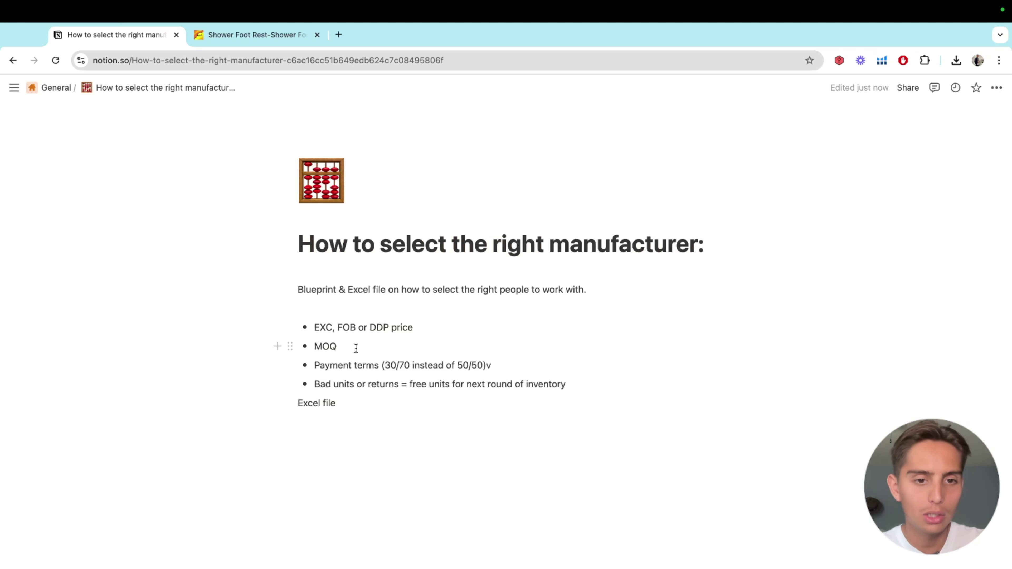
Remove the stray 'v' and append 'Never do 100%' after 50/50) in the Payment terms bullet
triple_click(368, 366)
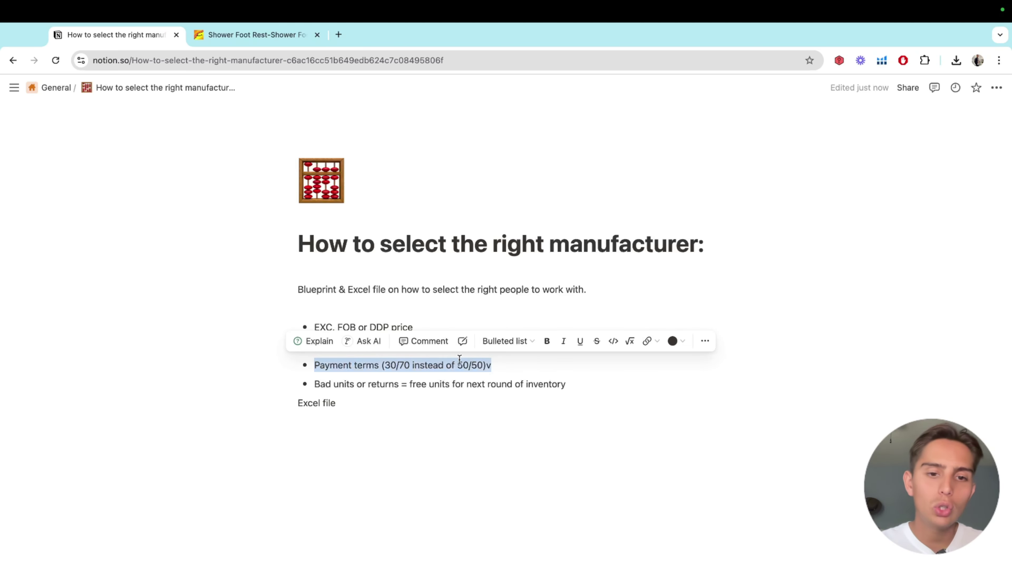
click(503, 367)
key(BackSpace)
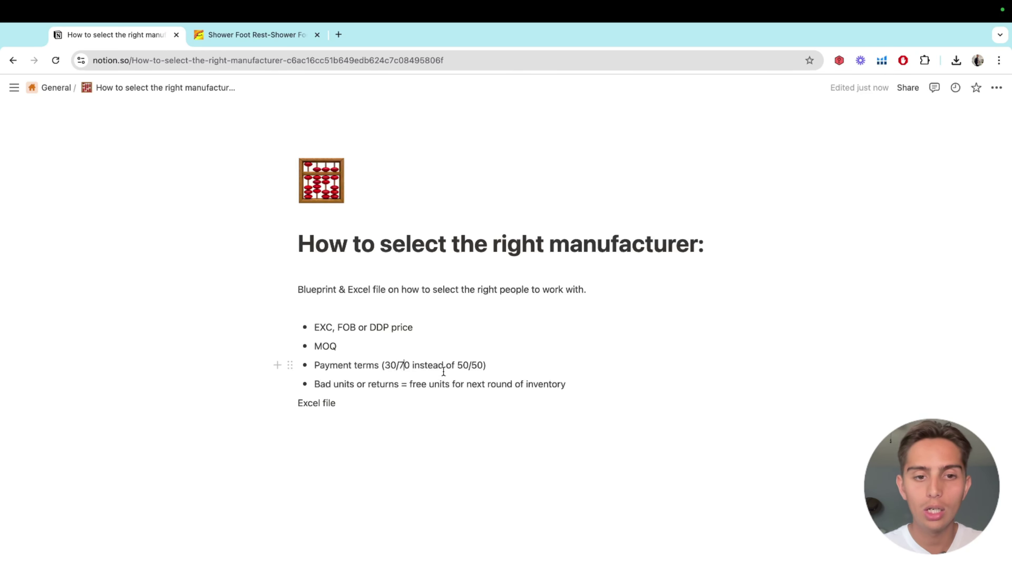
click(413, 365)
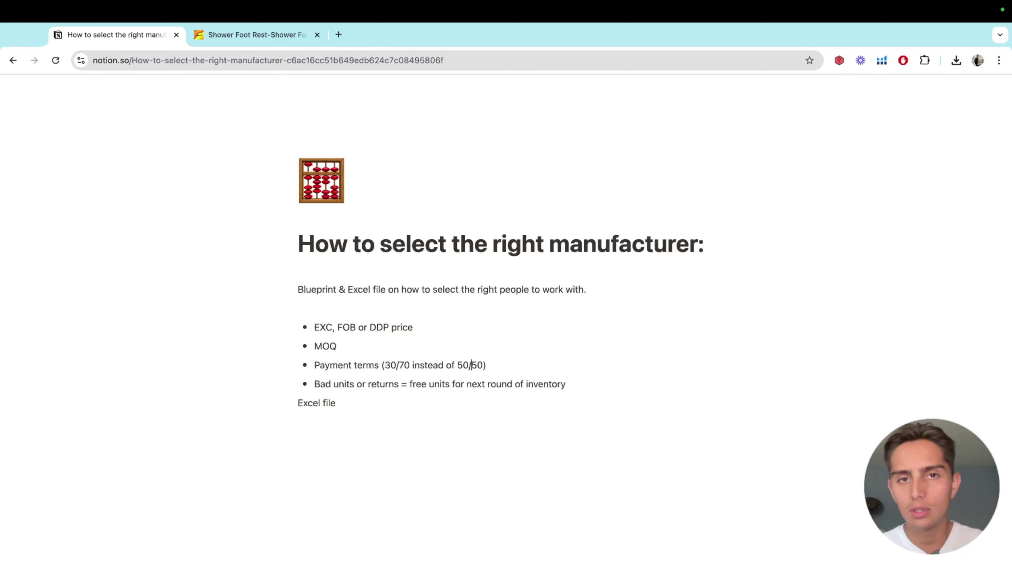
click(487, 365)
text(new)
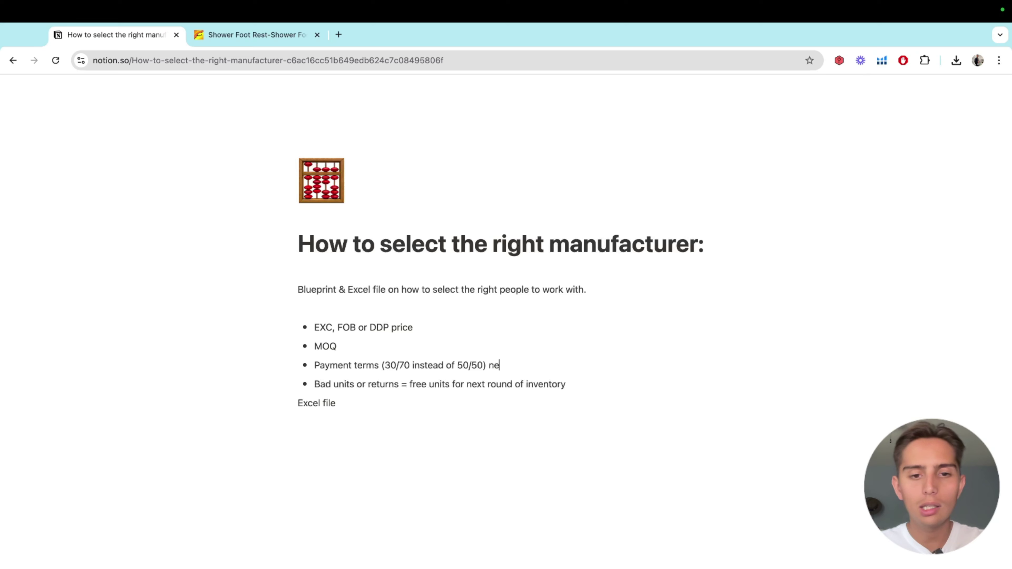
key(BackSpace)
key(BackSpace)
key(BackSpace)
text(Never)
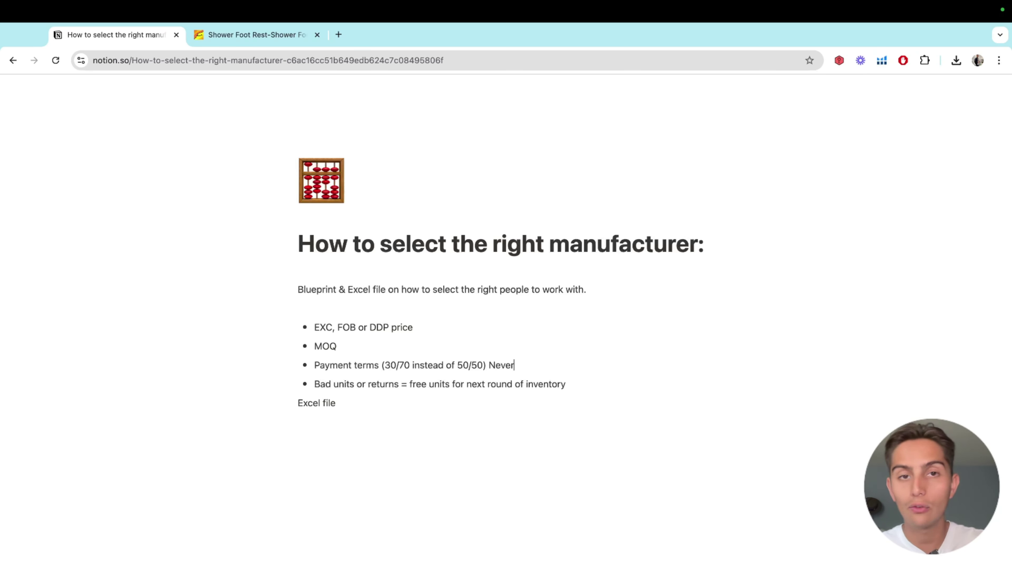
text( do 100)
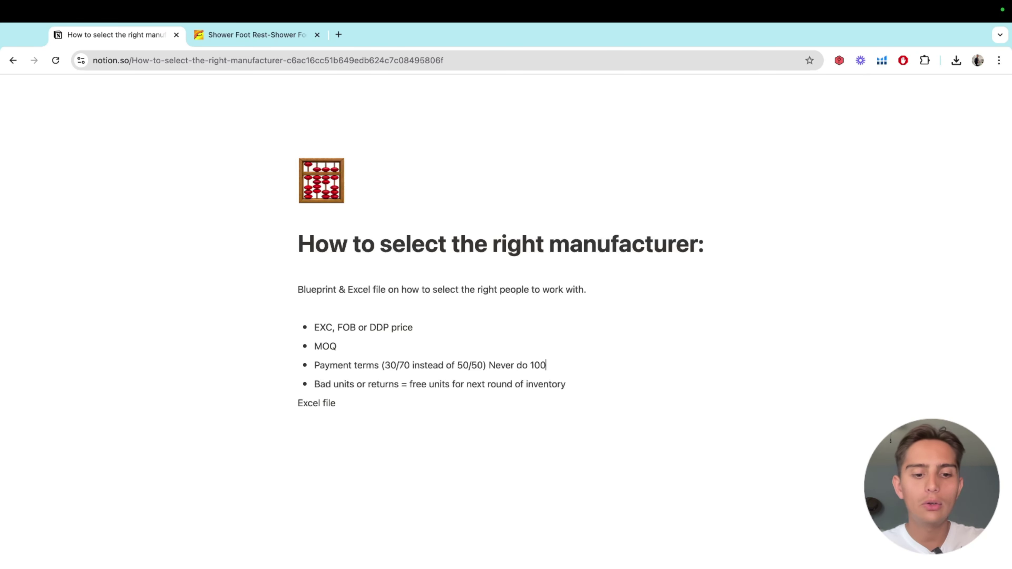
key(Return)
key(BackSpace)
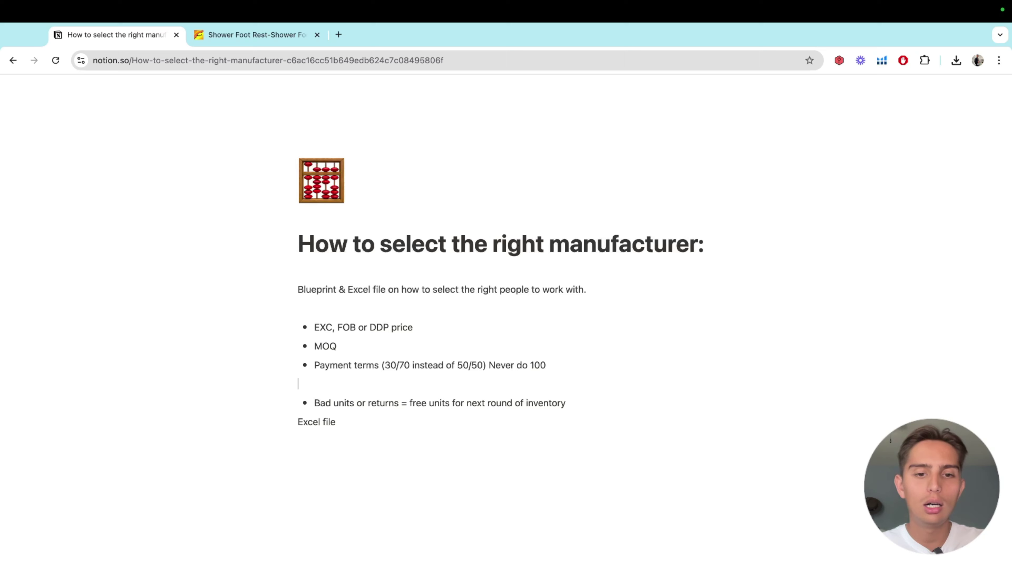
key(BackSpace)
text(%)
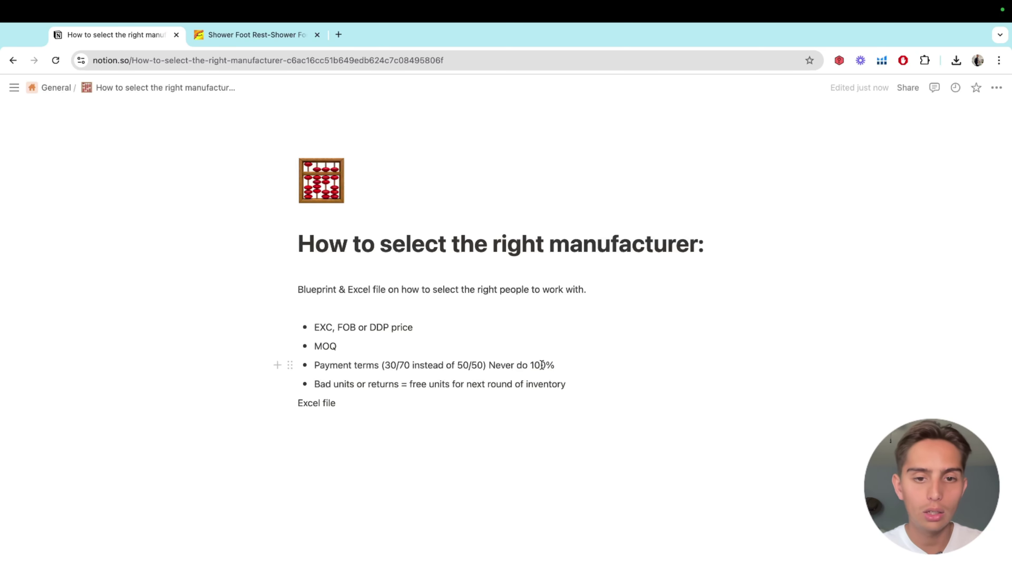
Format the 'Never do 100%' note as bold red text
drag(556, 365, 488, 366)
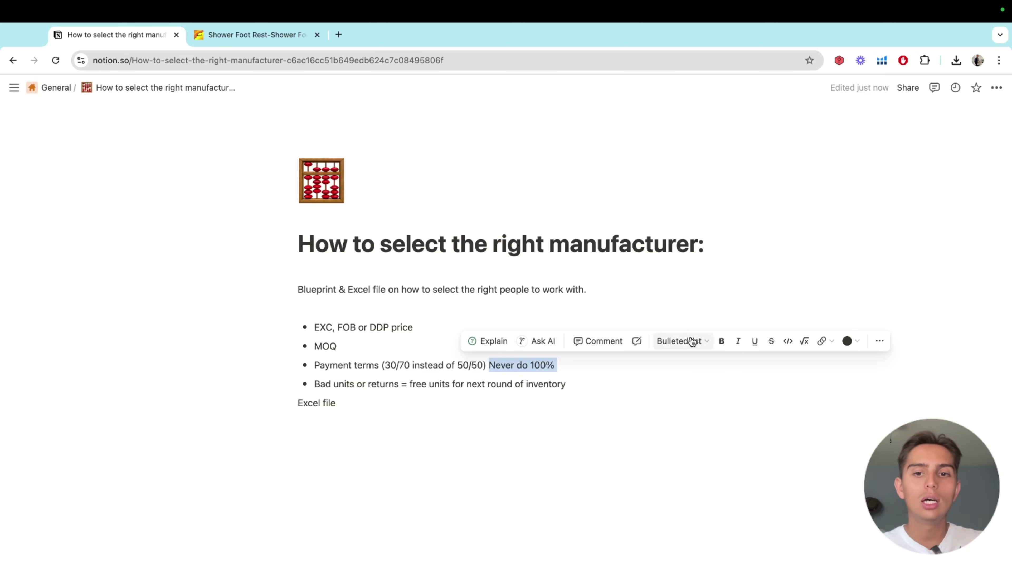
click(852, 342)
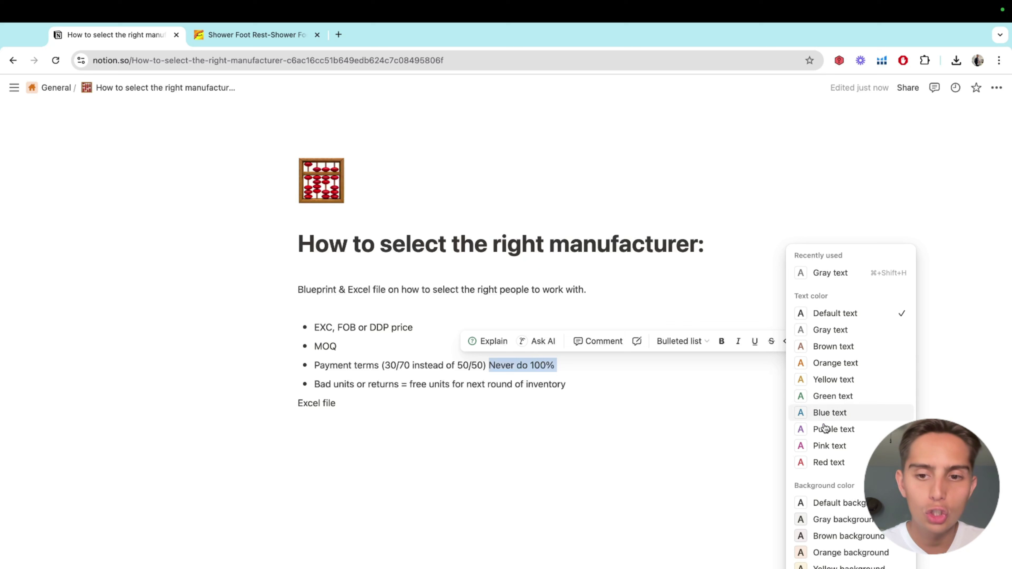
click(829, 461)
click(722, 341)
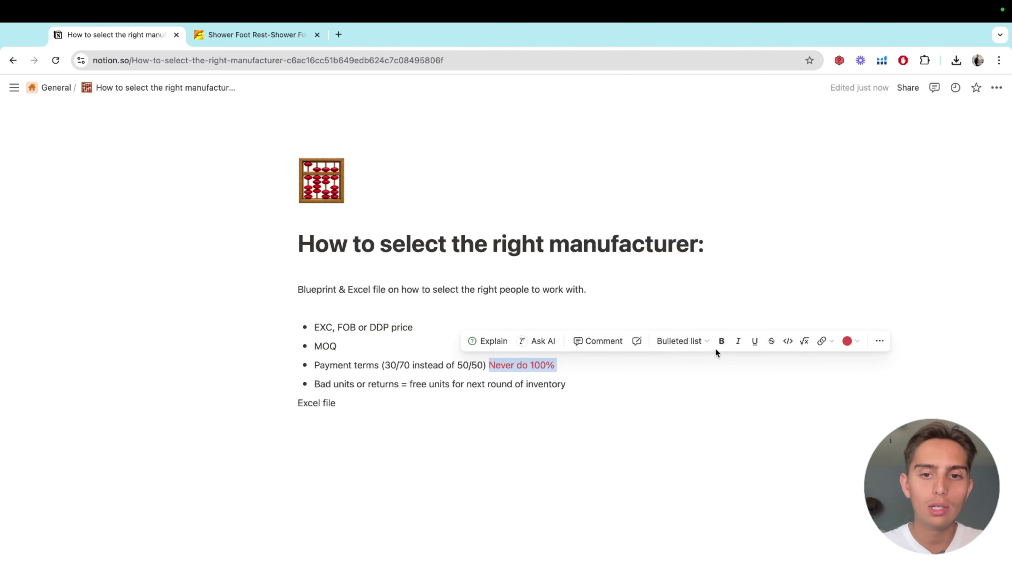
click(721, 342)
click(570, 363)
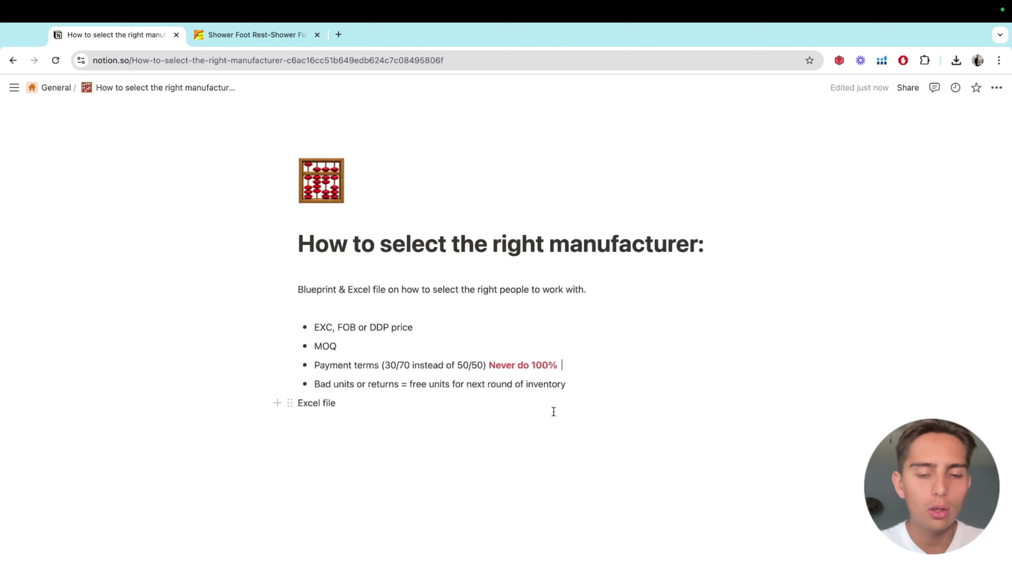
drag(569, 365, 488, 365)
click(602, 364)
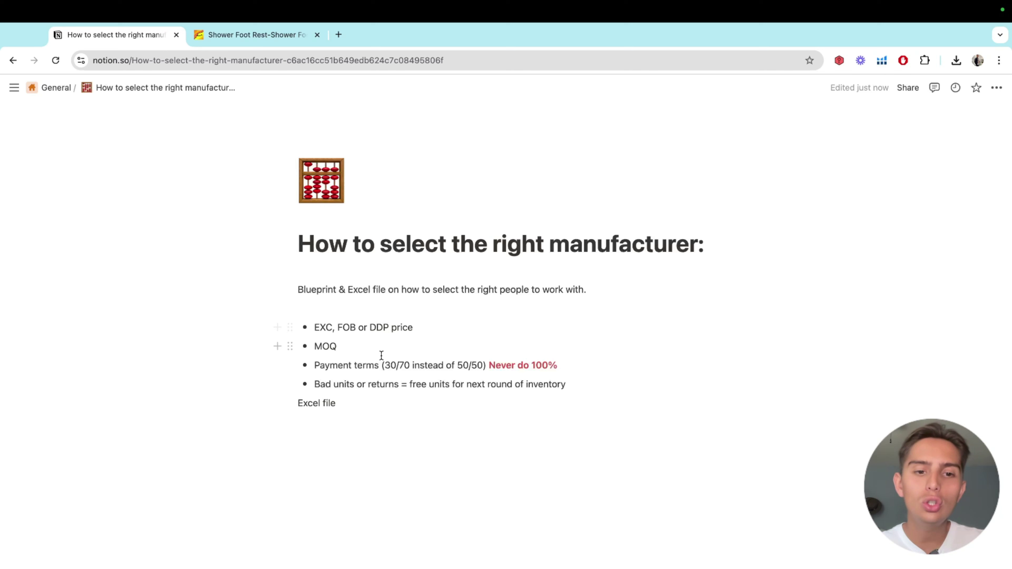
drag(384, 366, 413, 366)
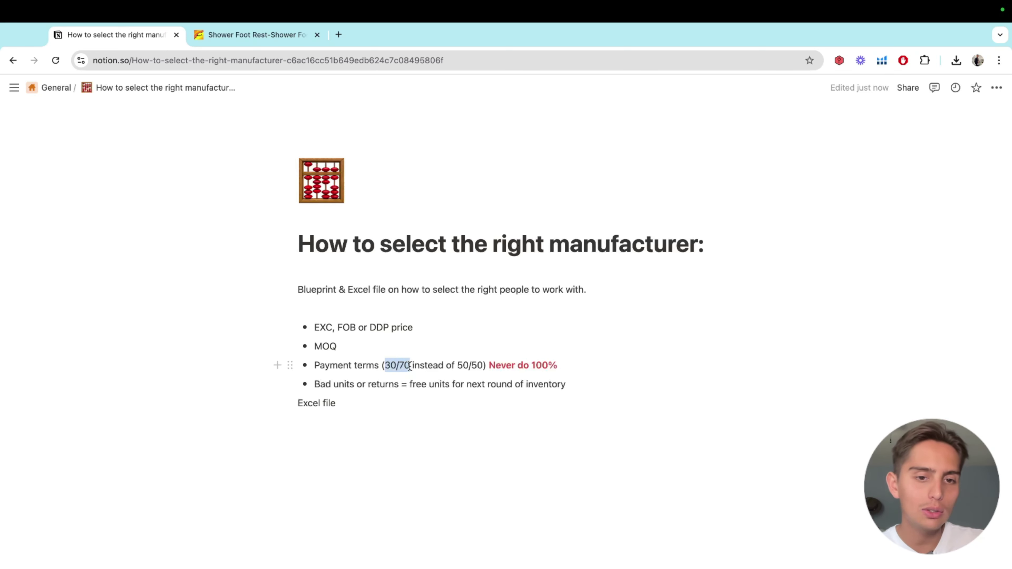
click(603, 360)
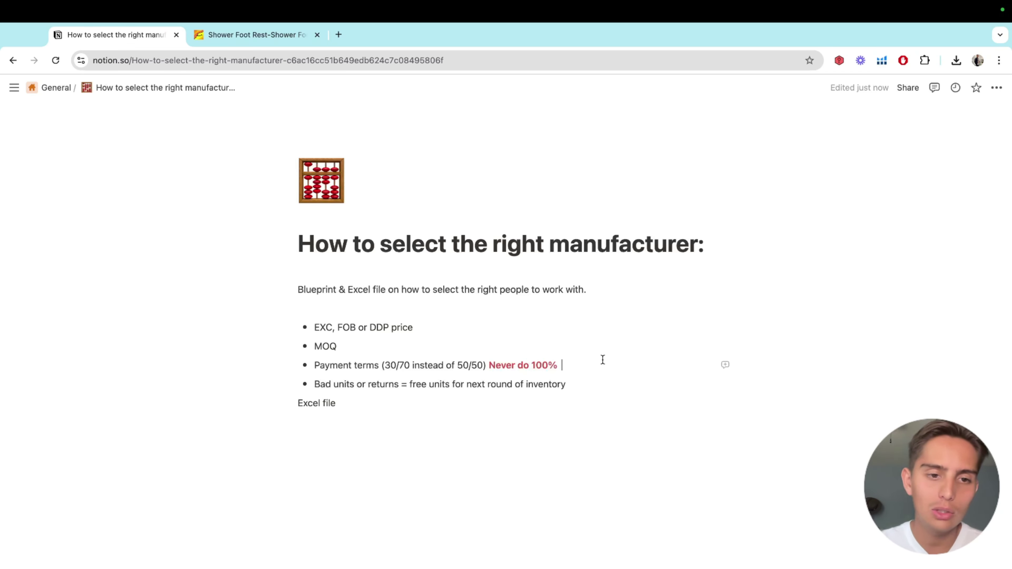
click(400, 406)
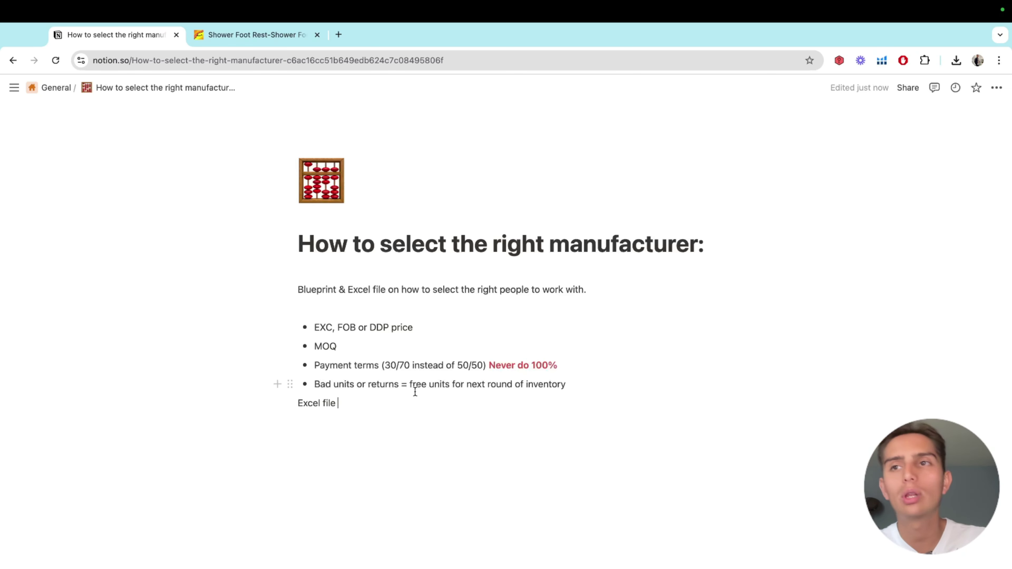
Review the last bullet, highlighting 'returns' and 'free units for next round of inventory'
double_click(382, 385)
click(398, 398)
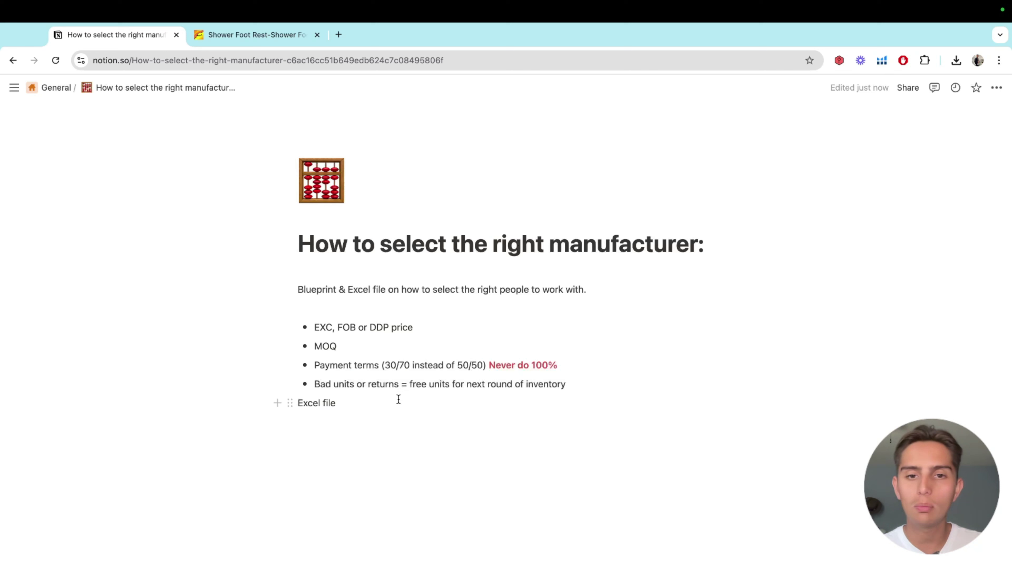
double_click(382, 384)
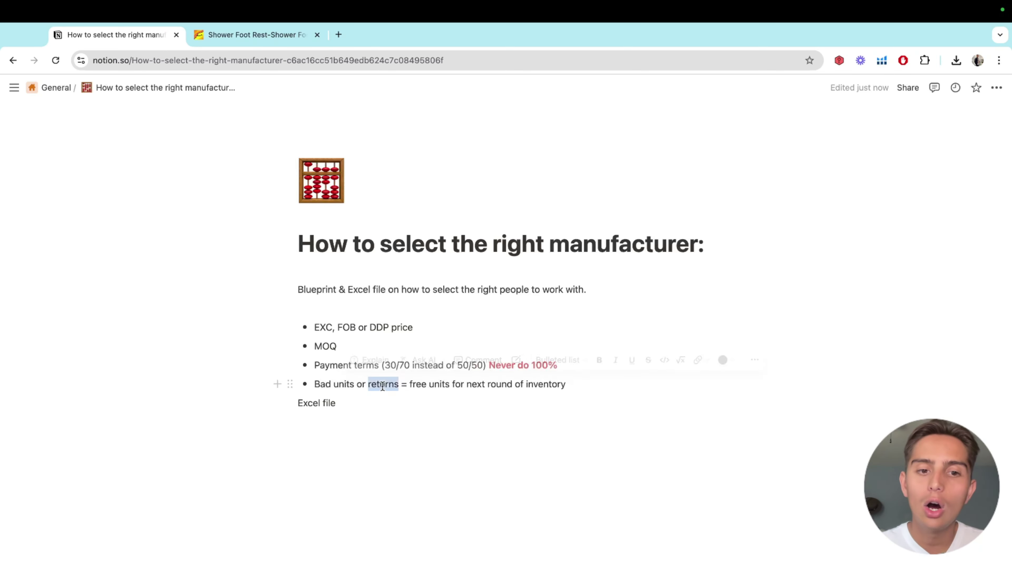
click(405, 395)
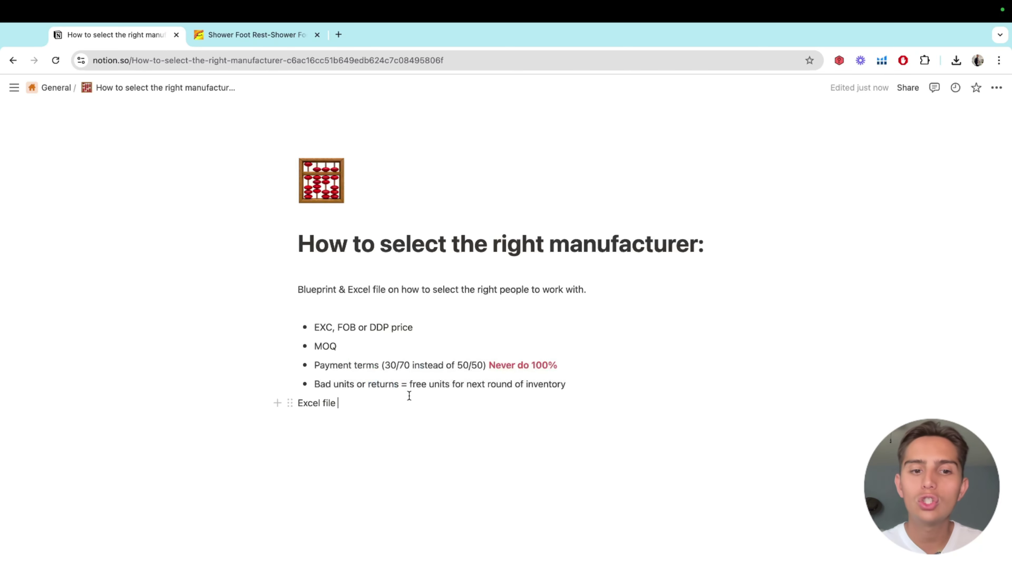
drag(410, 385, 572, 382)
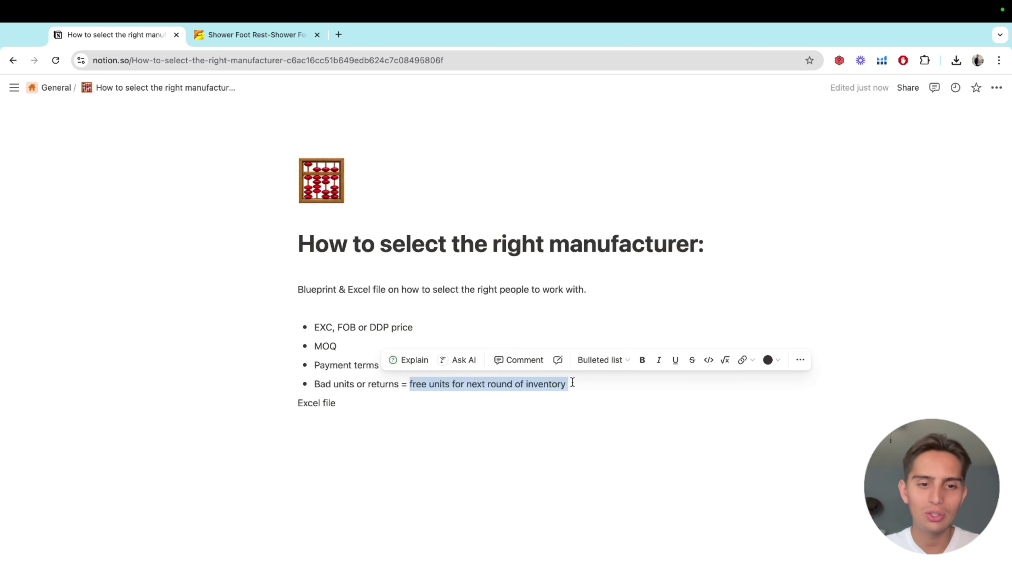
click(573, 383)
drag(574, 387, 408, 381)
click(426, 399)
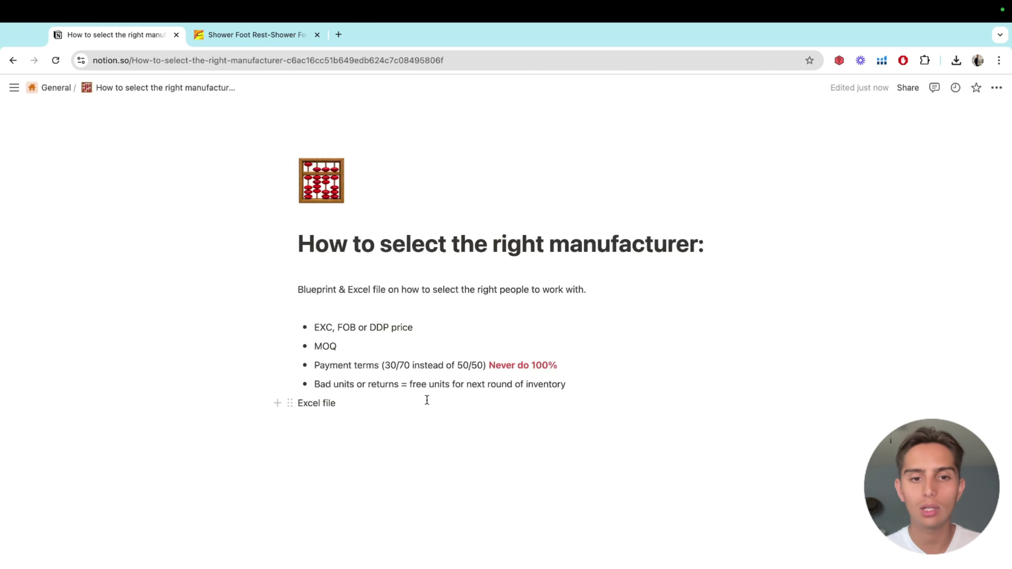
Check the Excel file line and first bullet, then switch to Numbers with Cmd+Tab
triple_click(327, 401)
click(333, 404)
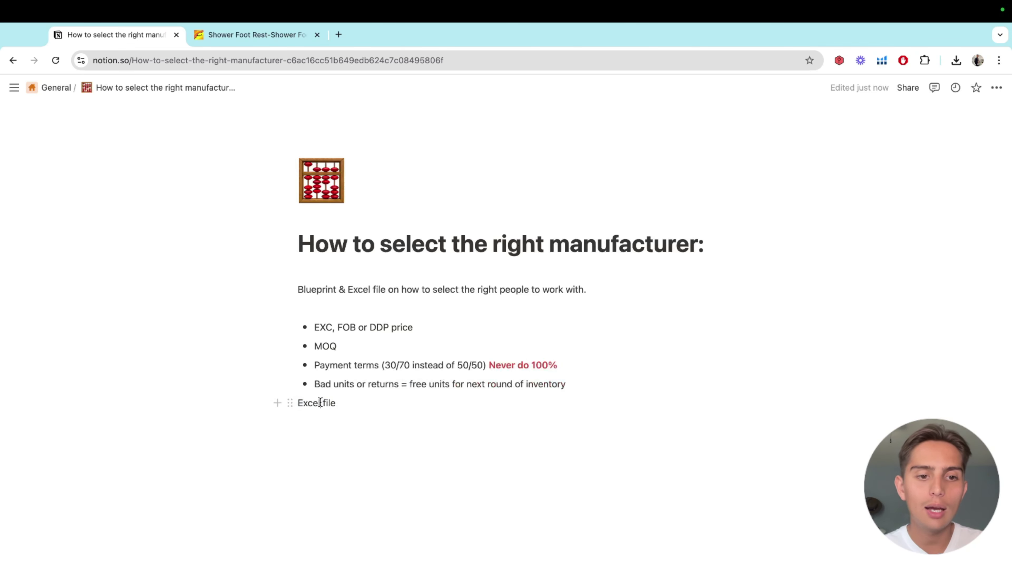
triple_click(321, 403)
click(341, 404)
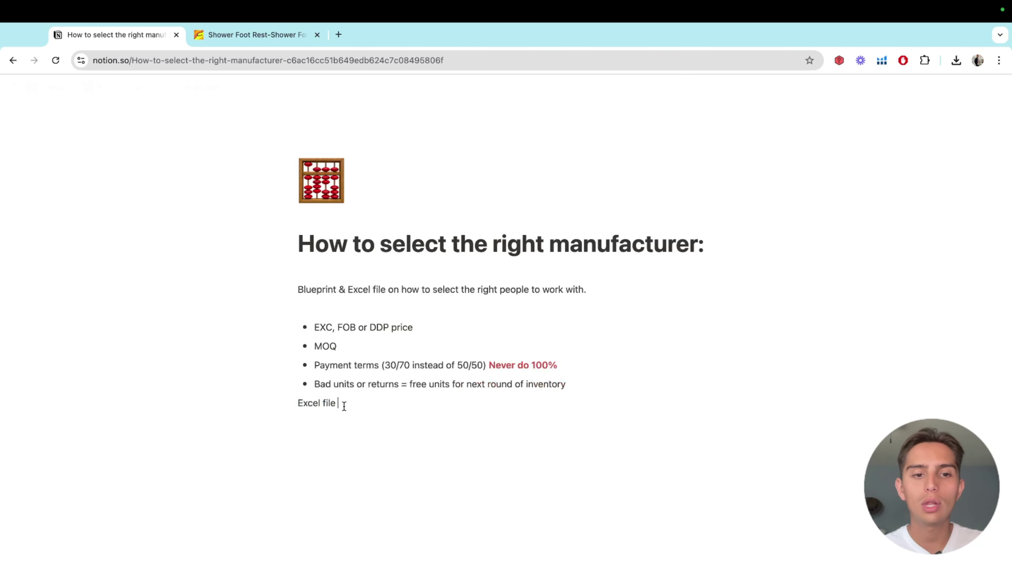
click(414, 328)
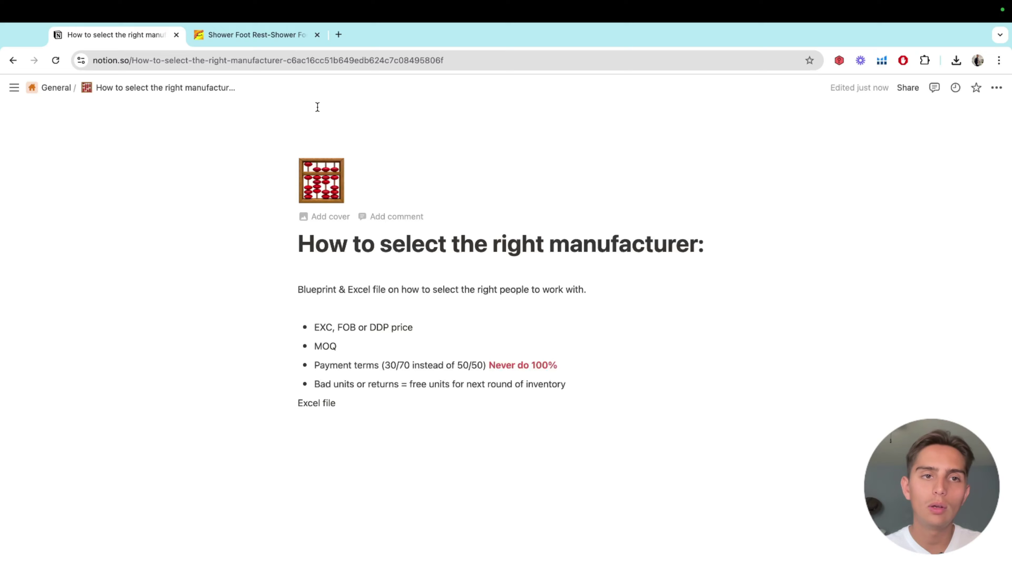
key(super+Tab)
key(super+Tab)
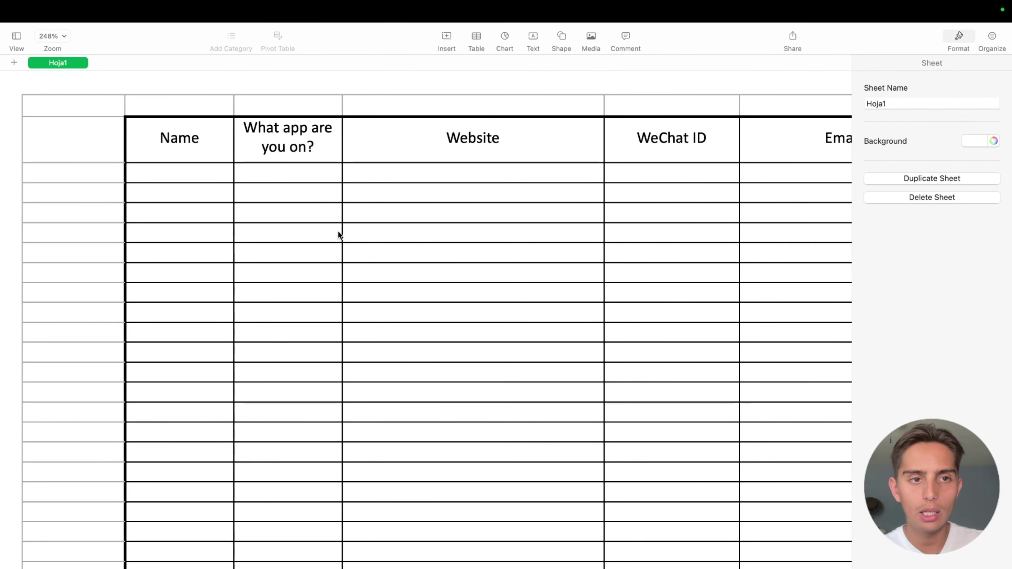
Select cell B3 under Name in Numbers, then switch back to the browser
key(super+Tab)
scroll(189, 181, down, 3)
scroll(189, 182, up, 2)
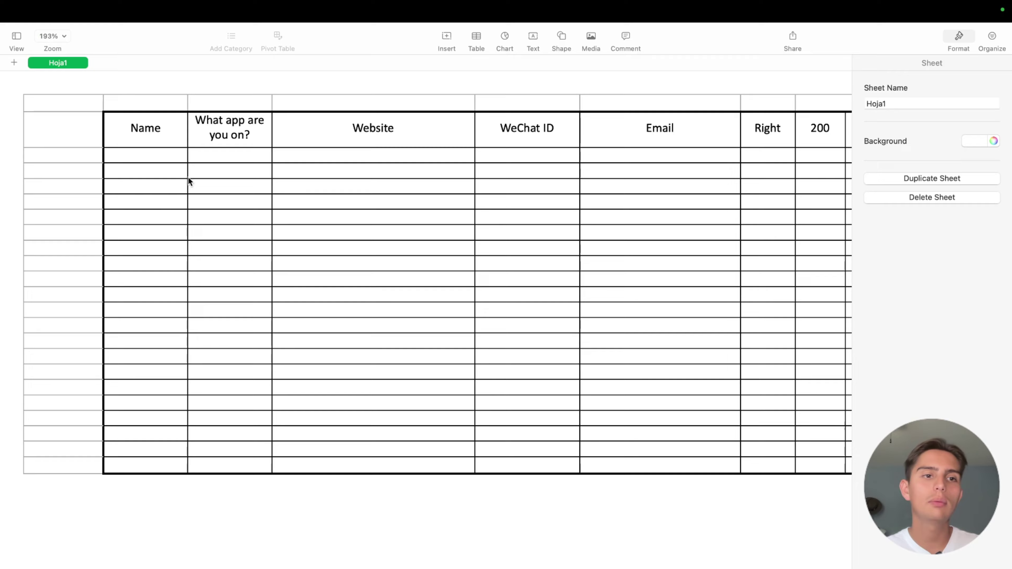
click(166, 158)
click(165, 158)
scroll(165, 158, up, 1)
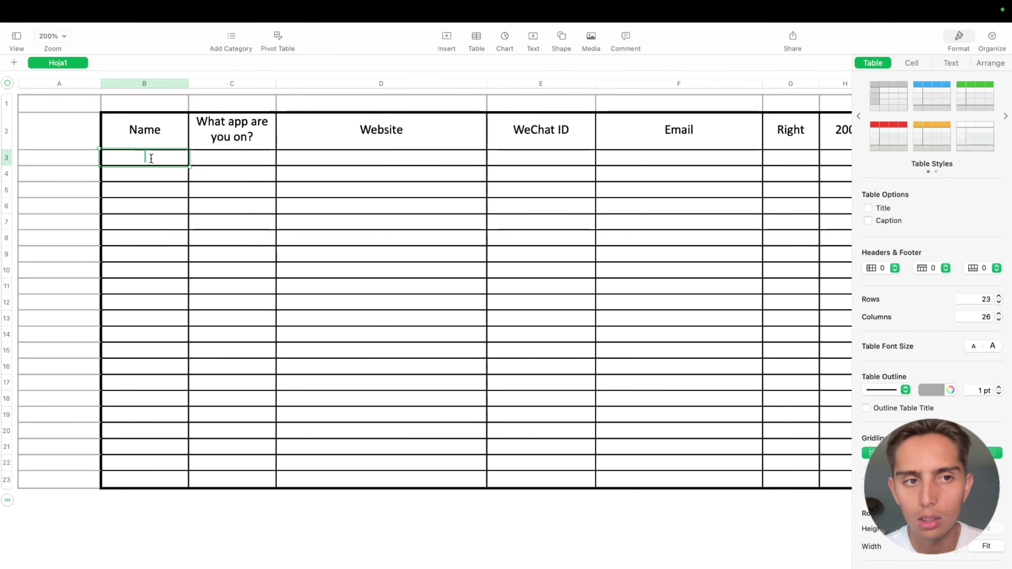
key(super+Tab)
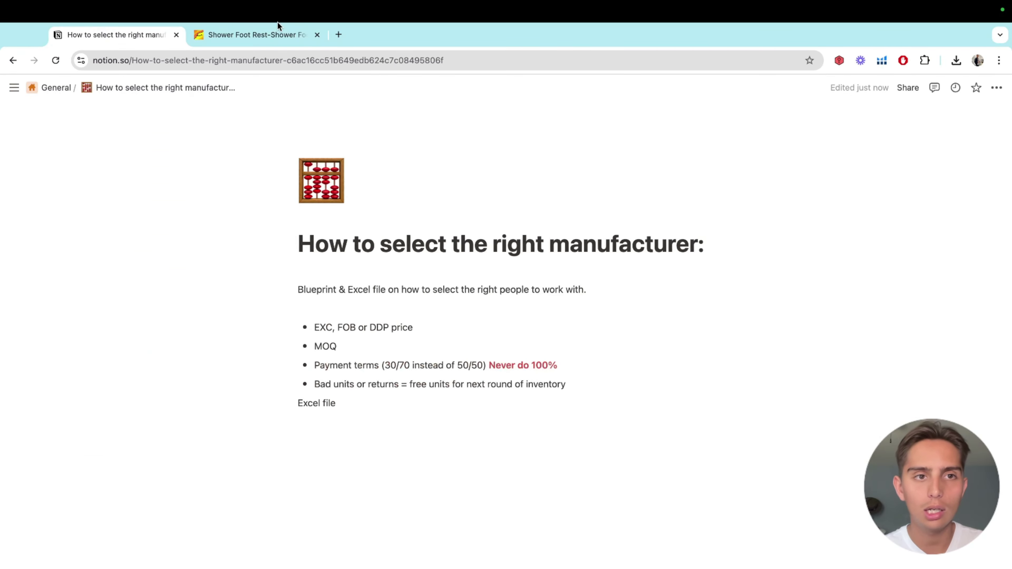
Copy 'Fujian Youxi Zhicheng Housewares Co., Ltd.' from Alibaba and paste it into B3 under Name
click(278, 25)
scroll(238, 205, up, 5)
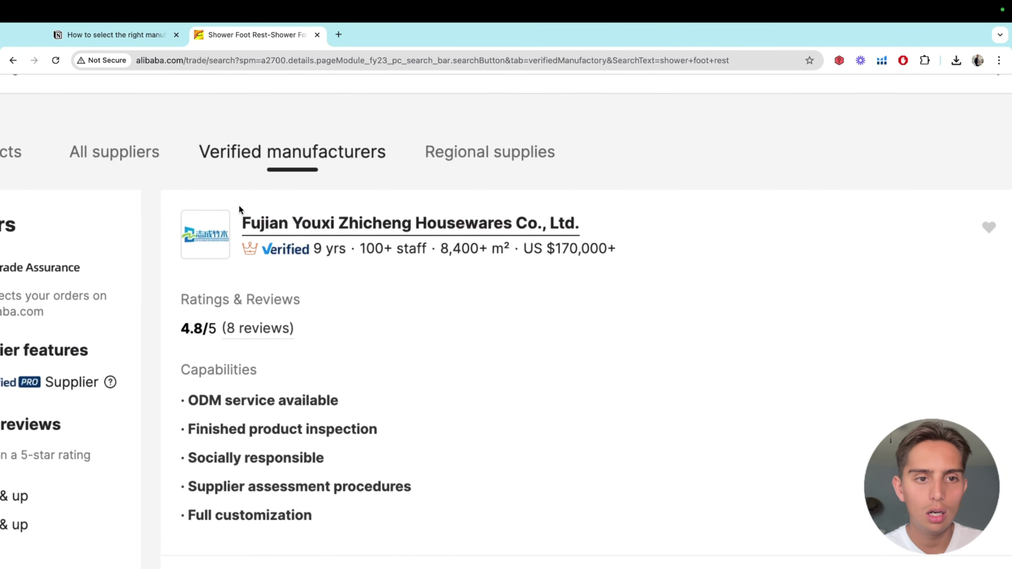
scroll(239, 205, down, 5)
scroll(239, 205, up, 5)
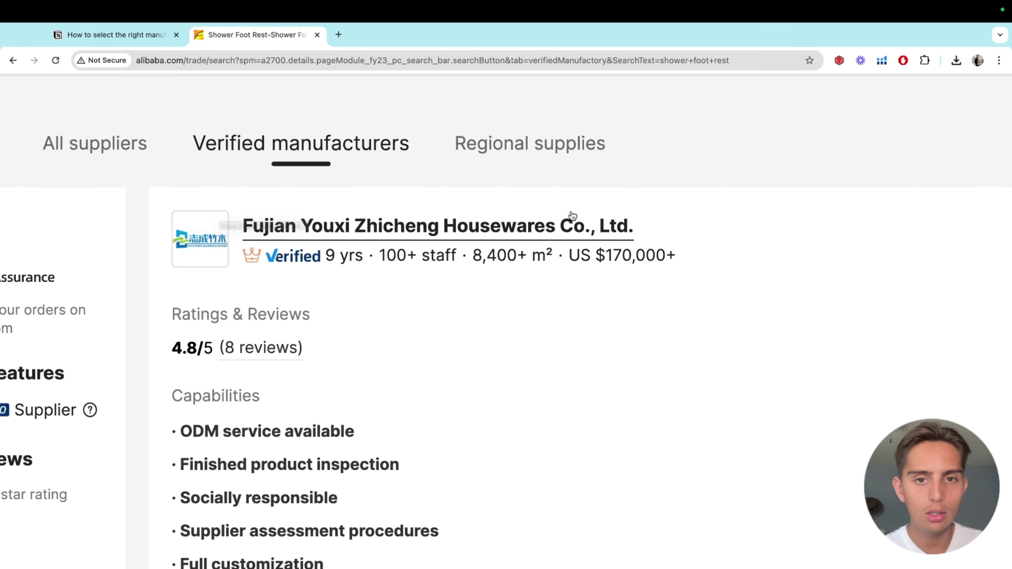
drag(673, 221, 241, 225)
key(ctrl+c)
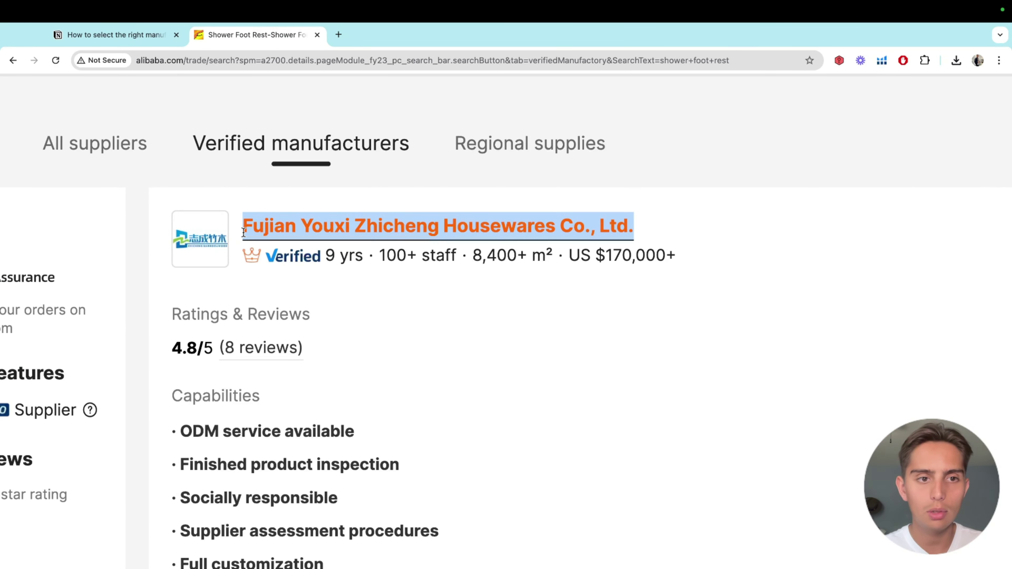
click(259, 60)
key(ctrl+v)
drag(278, 60, 126, 60)
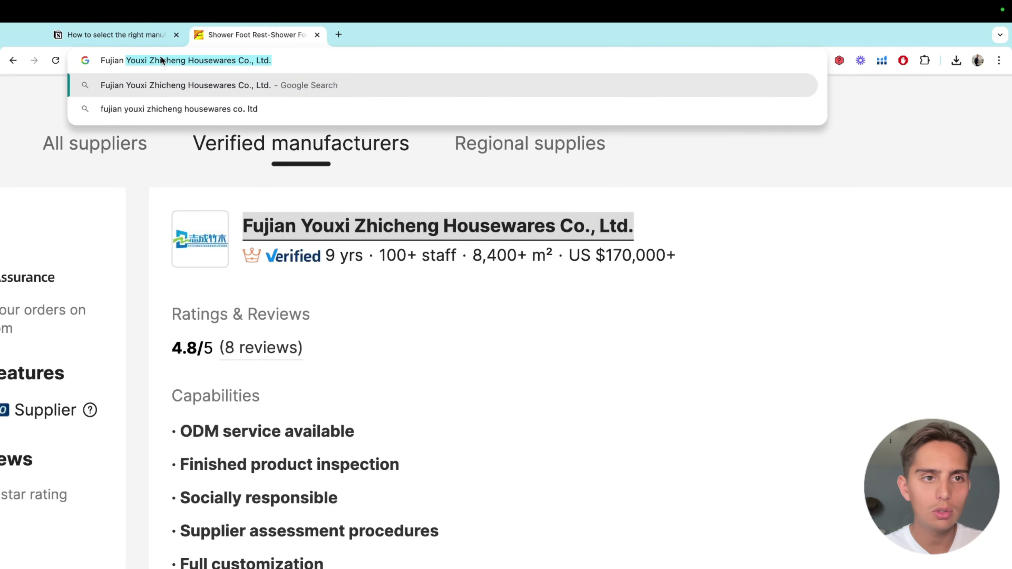
drag(188, 60, 133, 63)
key(super+c)
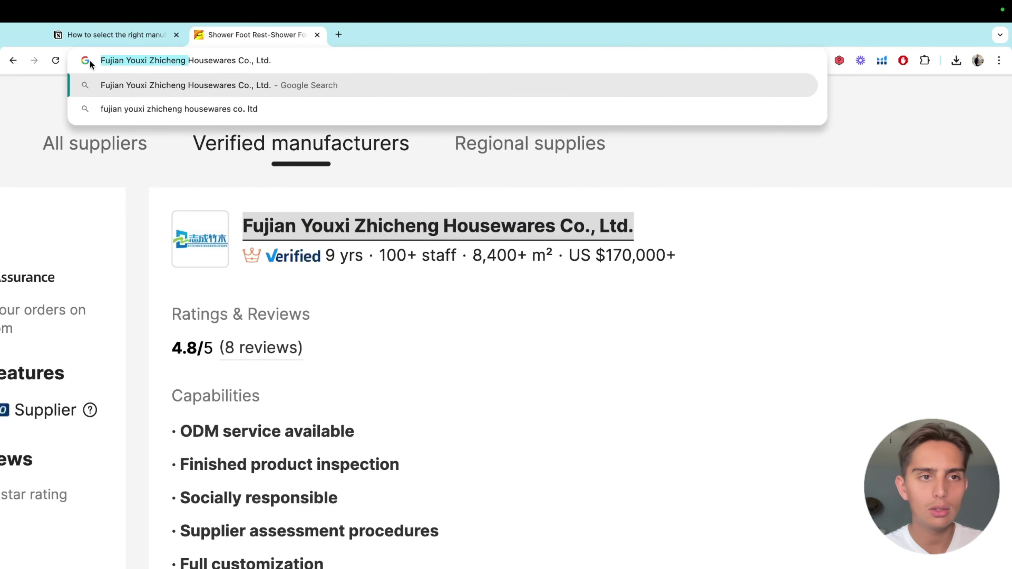
key(super+Tab)
key(super+v)
key(Tab)
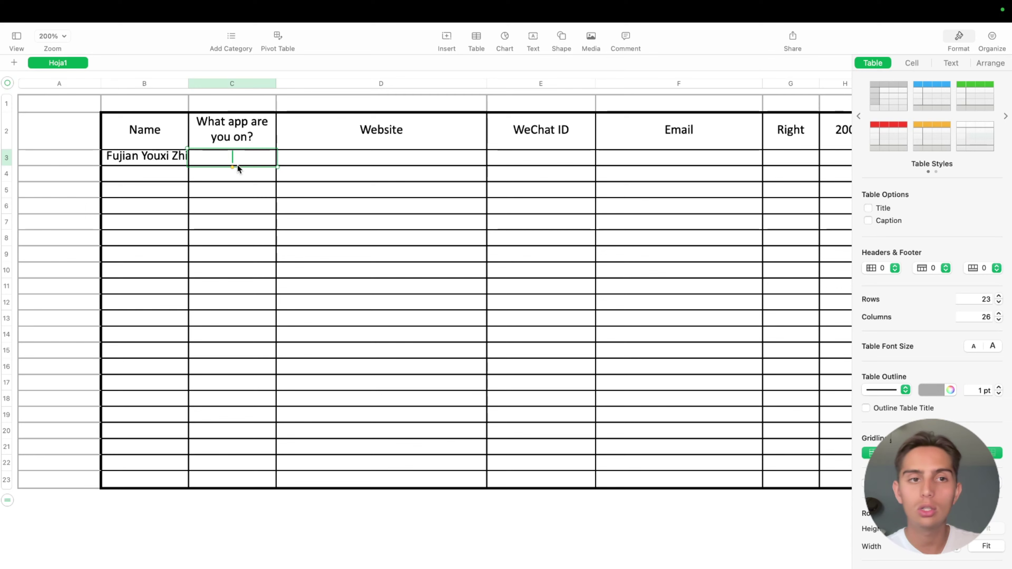
Enter Gmail in C3 and paste the supplier's Alibaba factory page link into D3 under Website
text(Gamil)
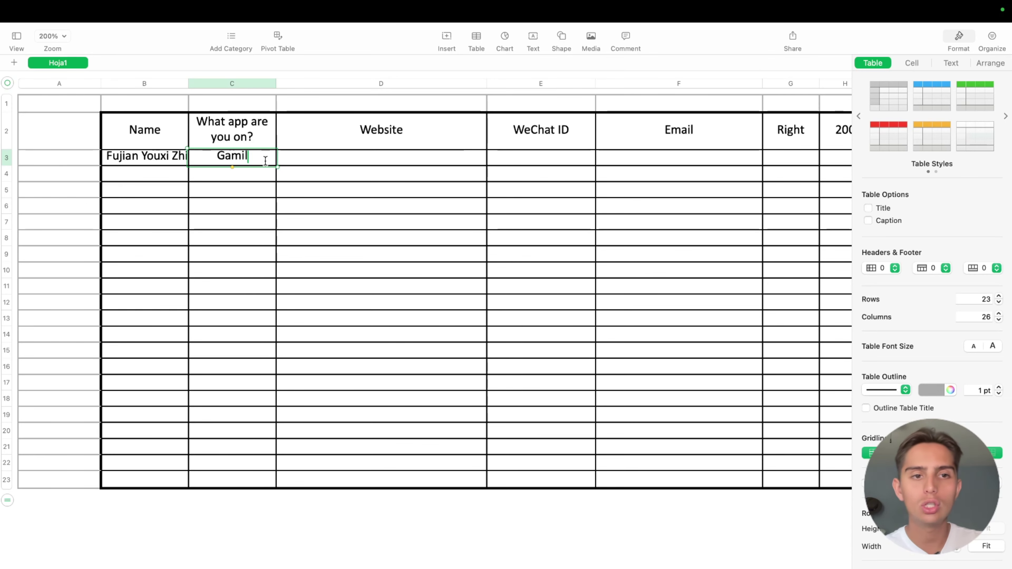
key(BackSpace)
key(BackSpace)
key(BackSpace)
key(BackSpace)
text(mail)
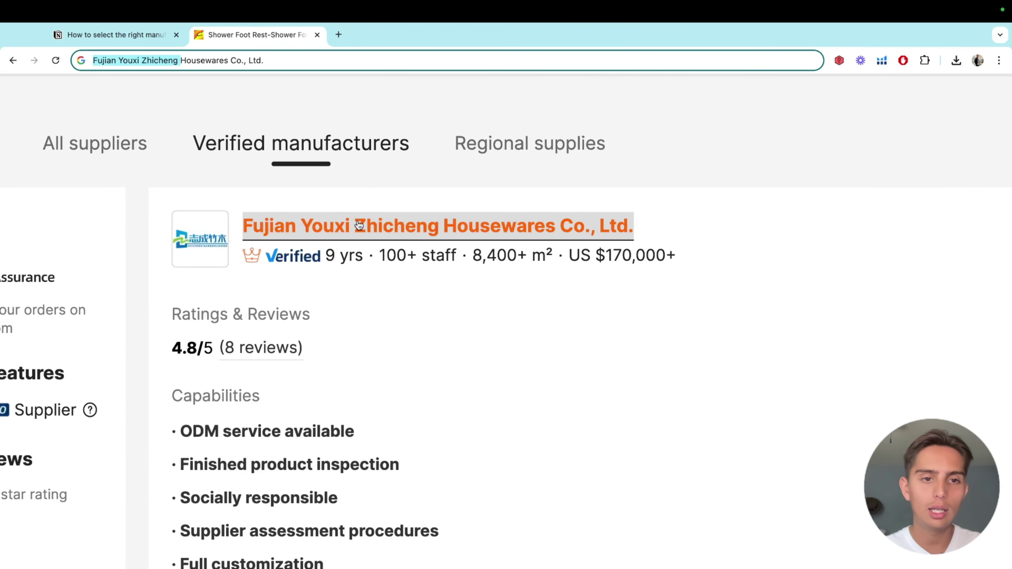
click(358, 225)
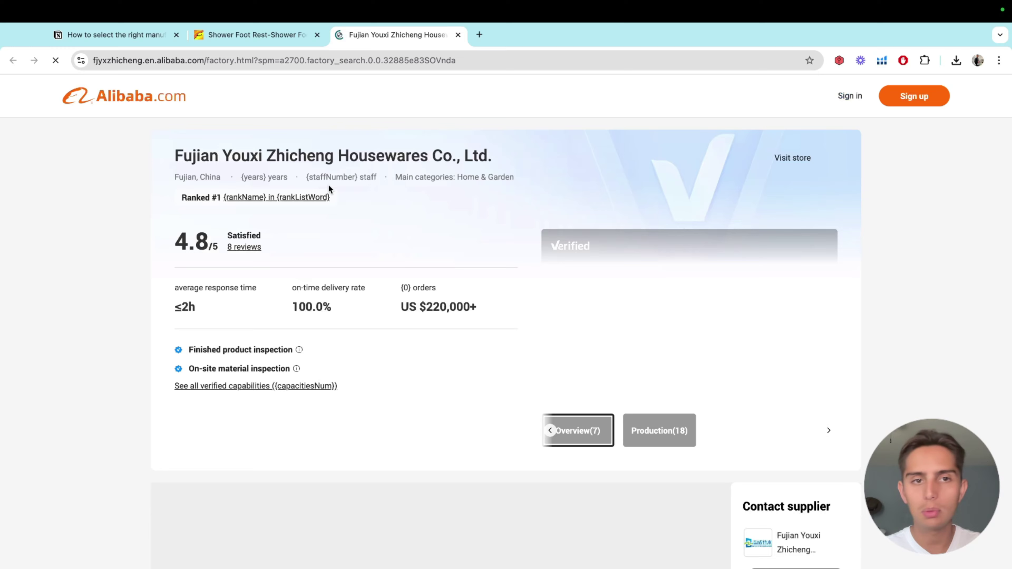
click(235, 67)
key(super+c)
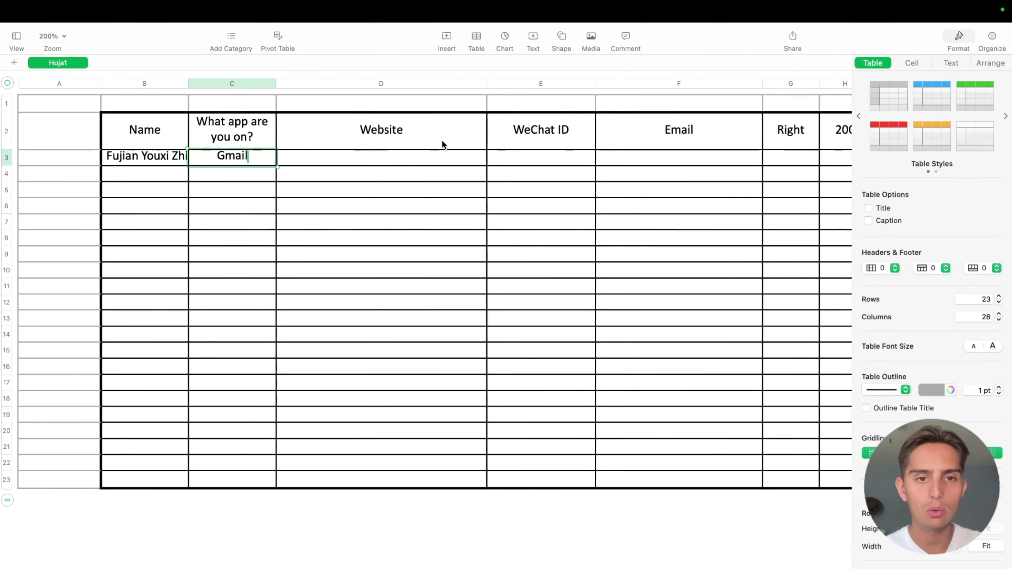
click(420, 155)
key(super+v)
key(Tab)
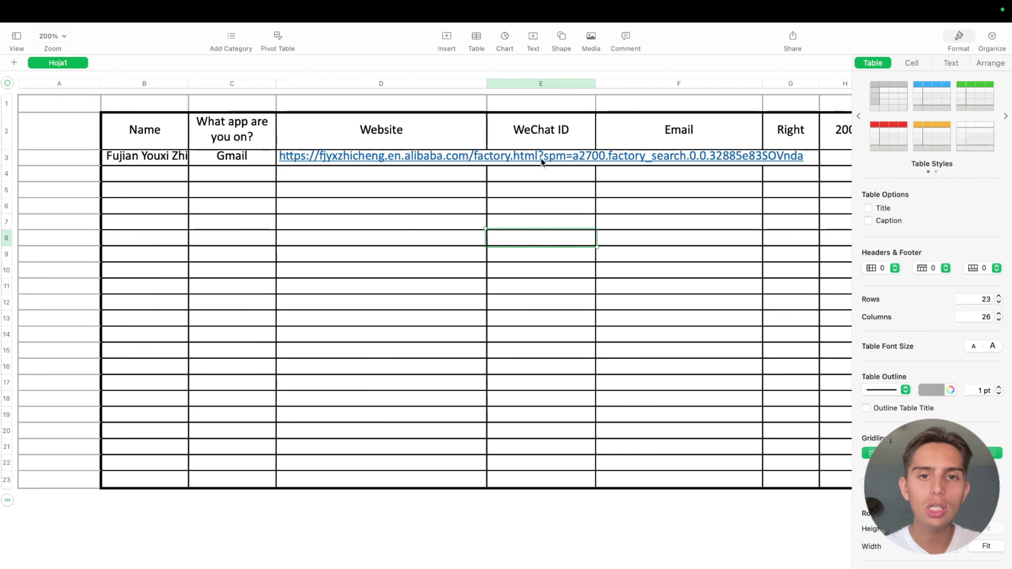
Type the supplier's WeChat ID into cell E3
click(553, 156)
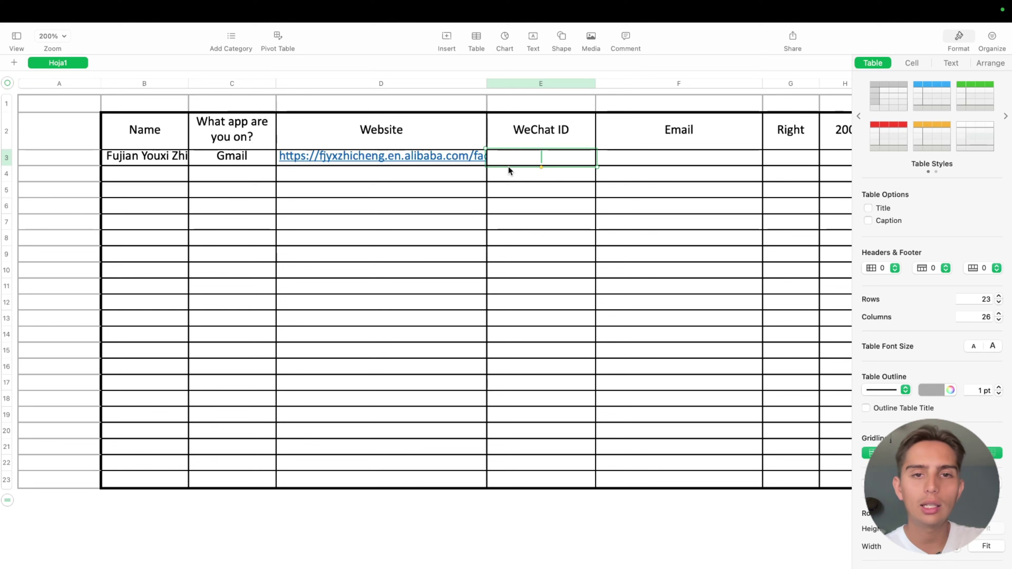
scroll(508, 166, right, 5)
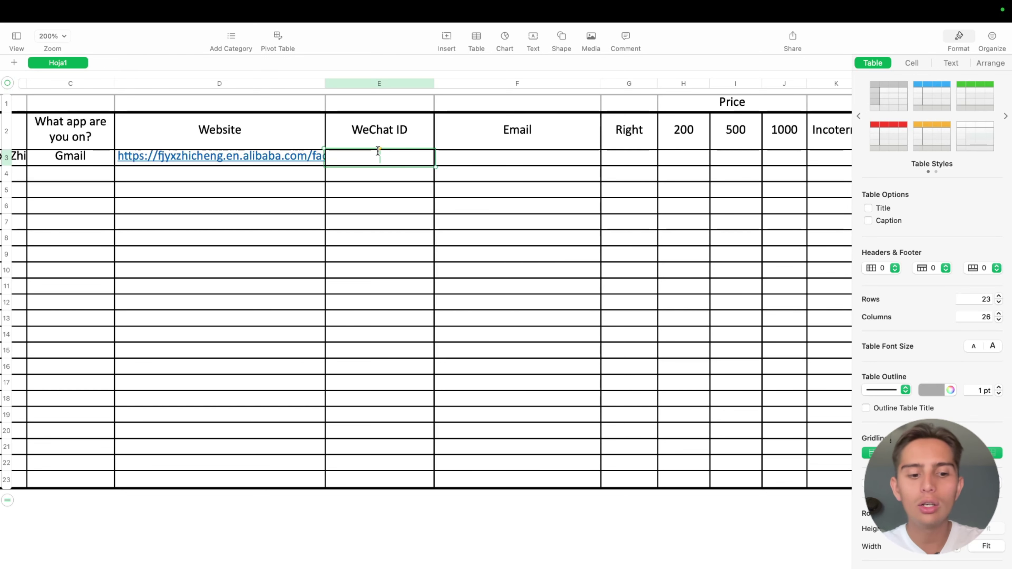
text(123456788)
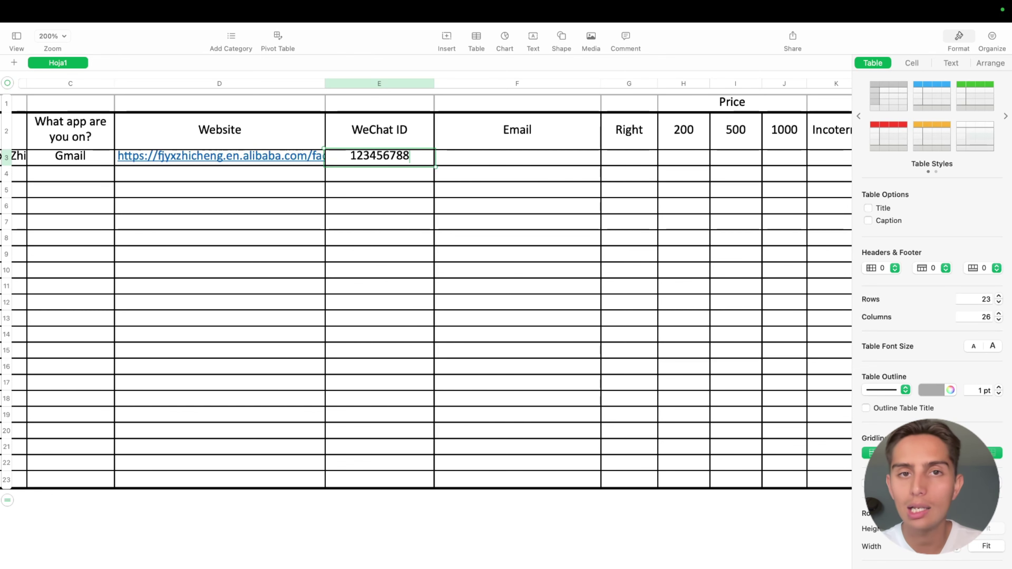
Commit the WeChat ID and start a chat with the supplier from its factory page
click(510, 158)
key(ctrl+Left)
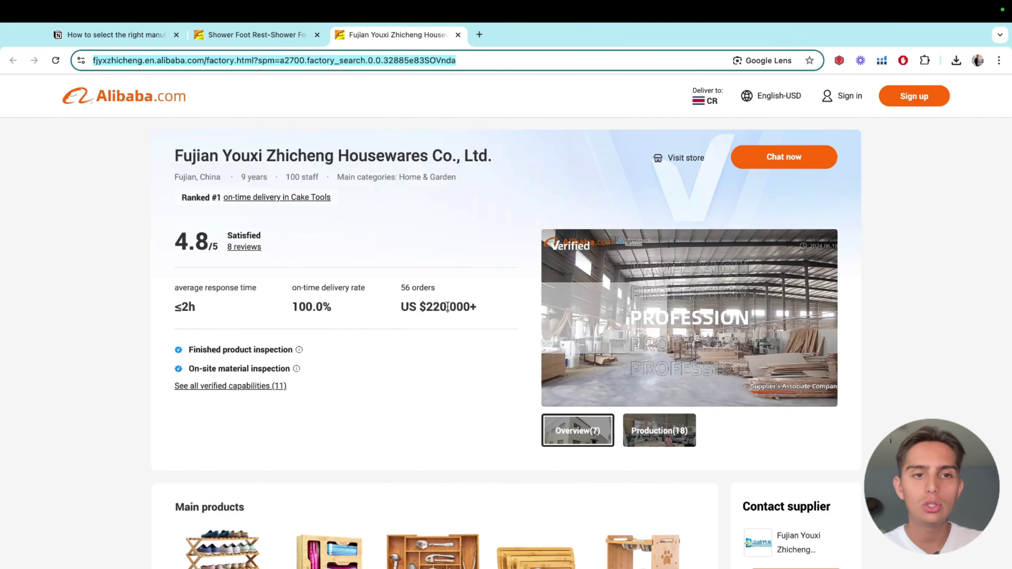
scroll(424, 261, down, 20)
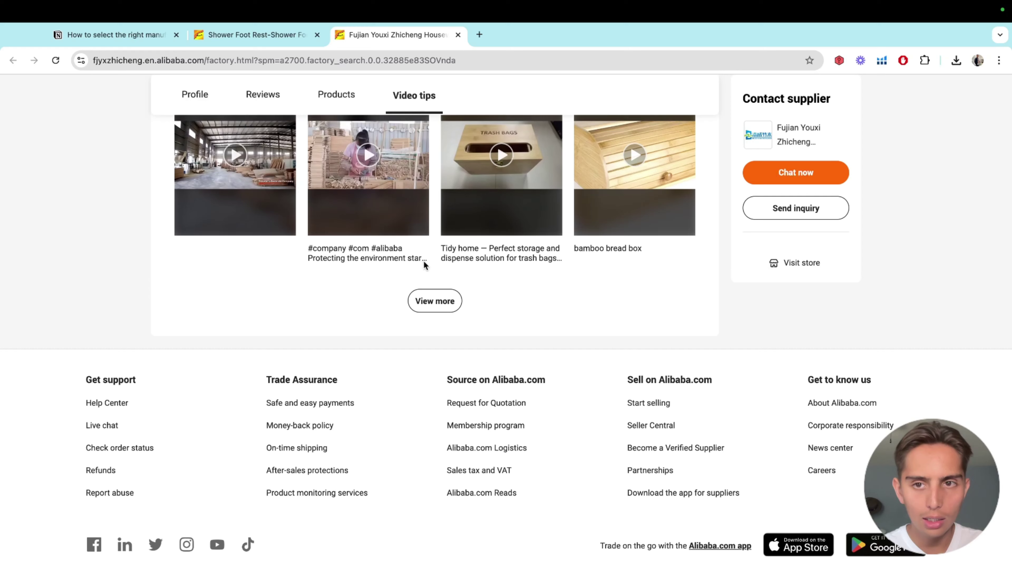
click(795, 172)
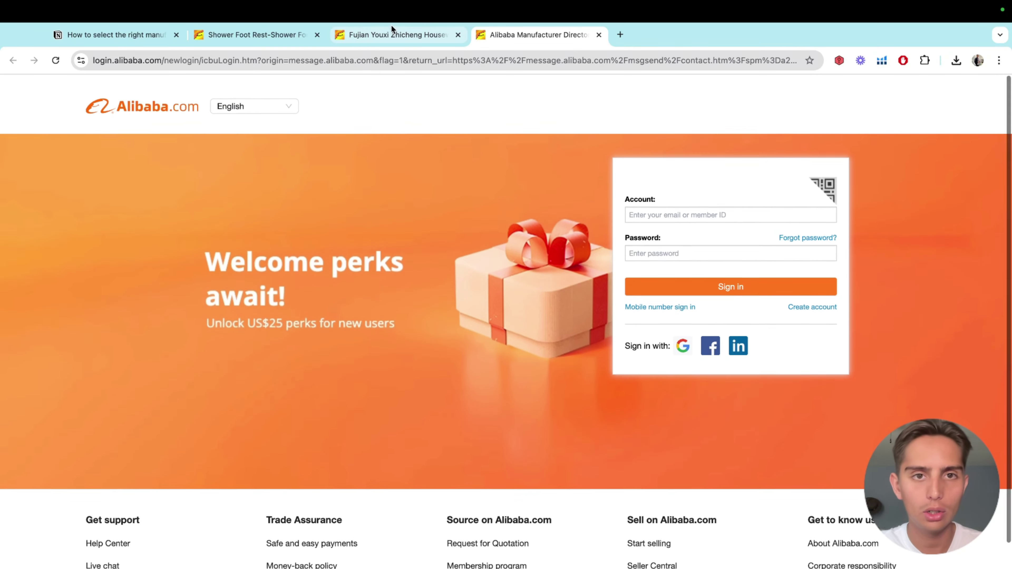
click(391, 29)
scroll(485, 221, up, 20)
scroll(486, 222, down, 1)
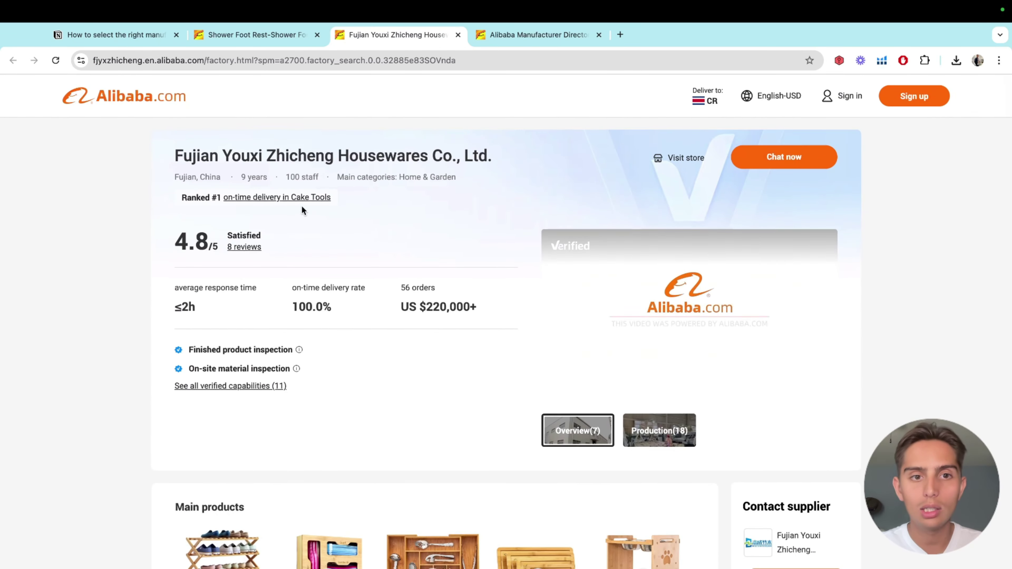
Sign in to Alibaba with Google, then return to the supplier profile's Video tips section
click(783, 160)
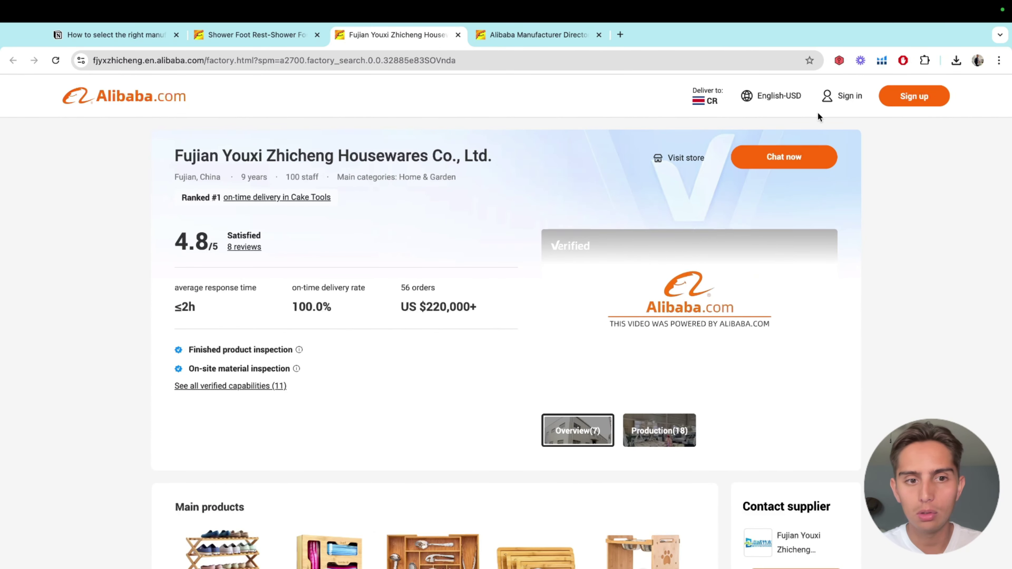
click(558, 320)
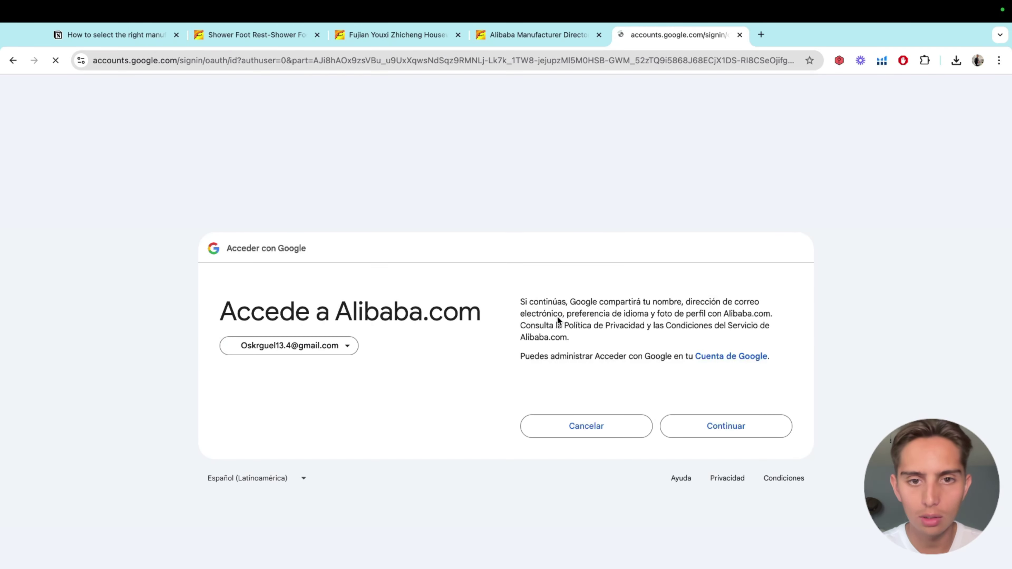
click(712, 429)
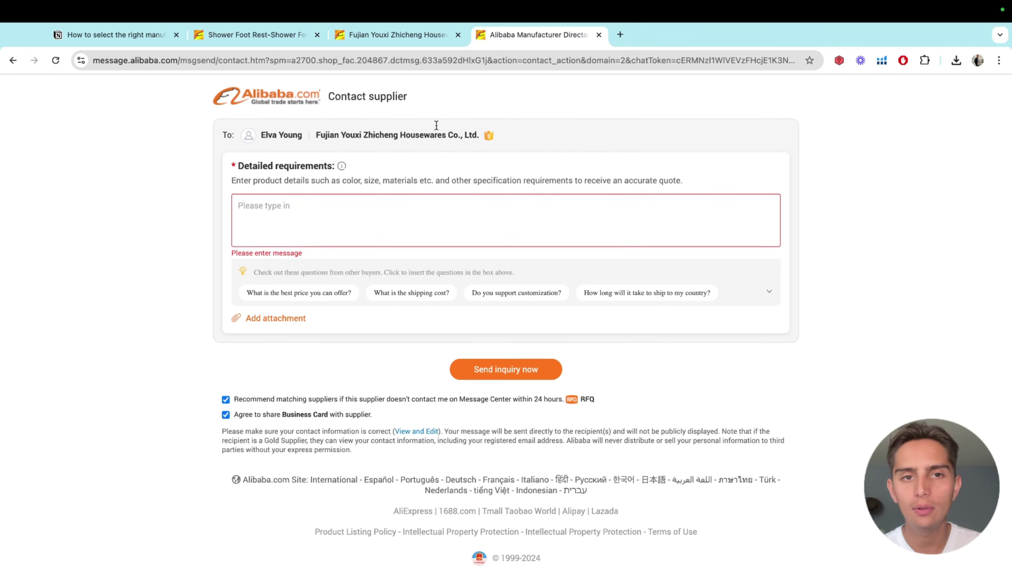
click(424, 34)
scroll(428, 171, down, 10)
scroll(428, 170, up, 6)
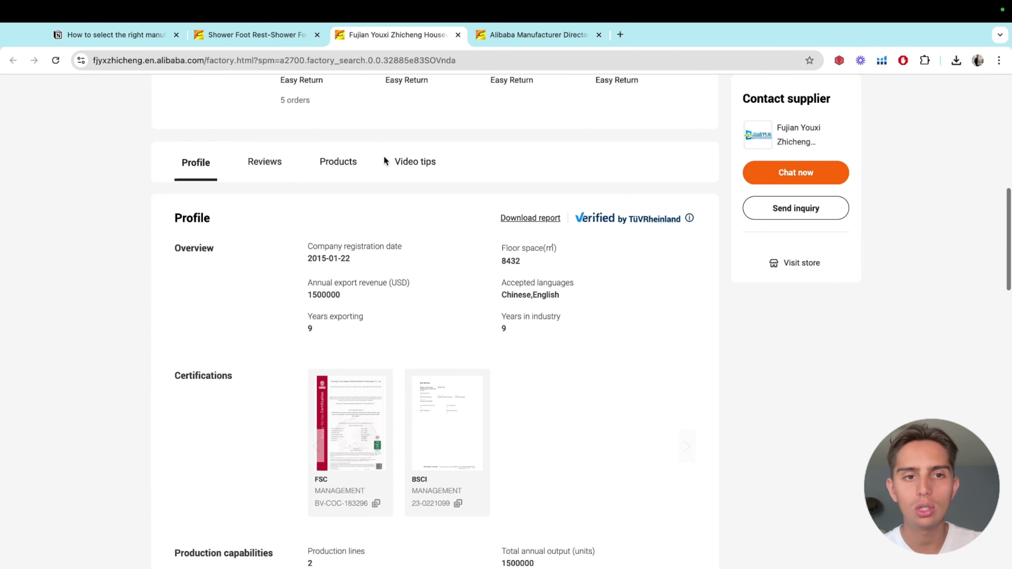
scroll(351, 159, down, 20)
key(super+Tab)
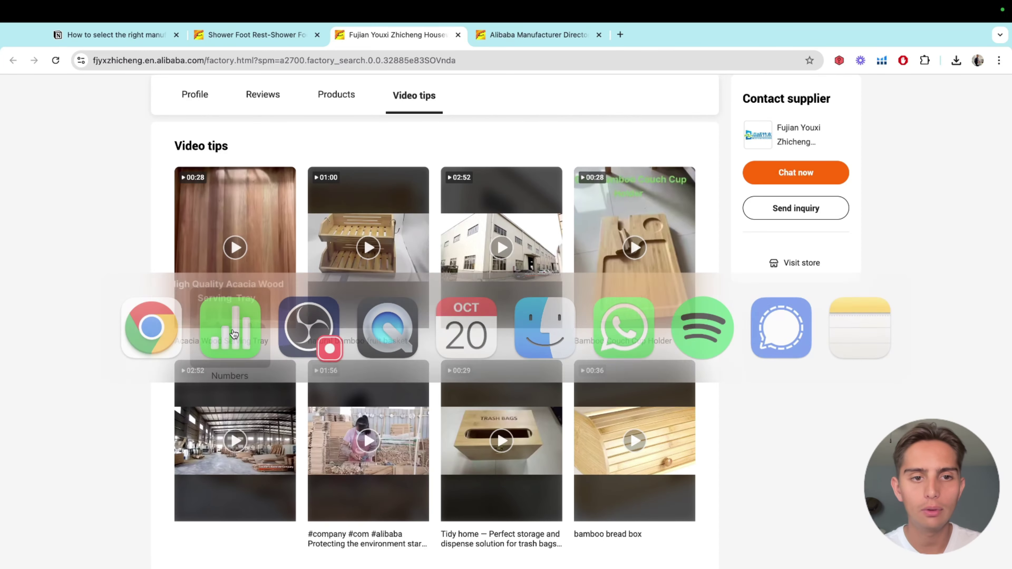
Enter the supplier's email address in the Email column of row 3
click(231, 327)
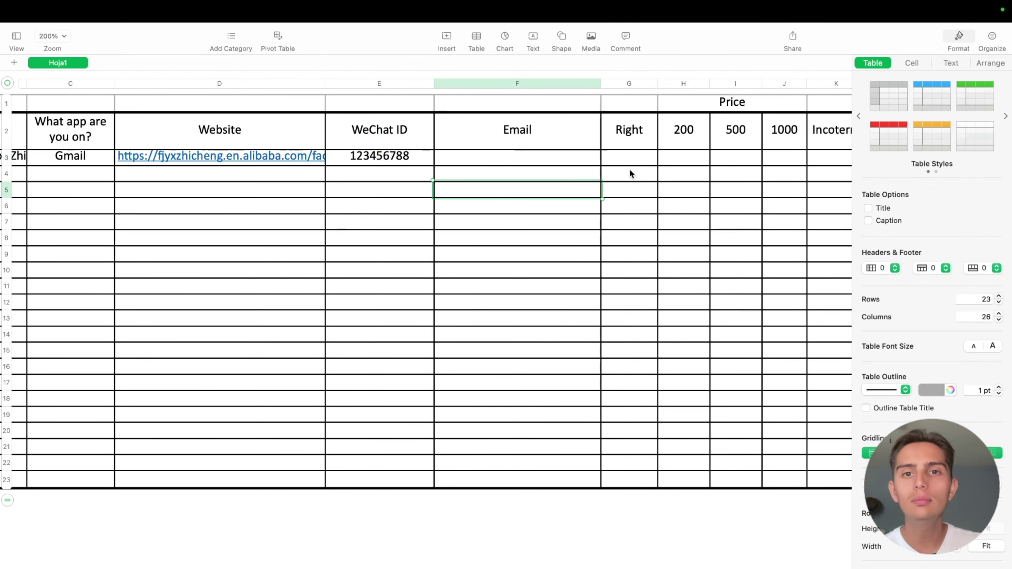
scroll(630, 172, right, 3)
text(thispersonsemail.com)
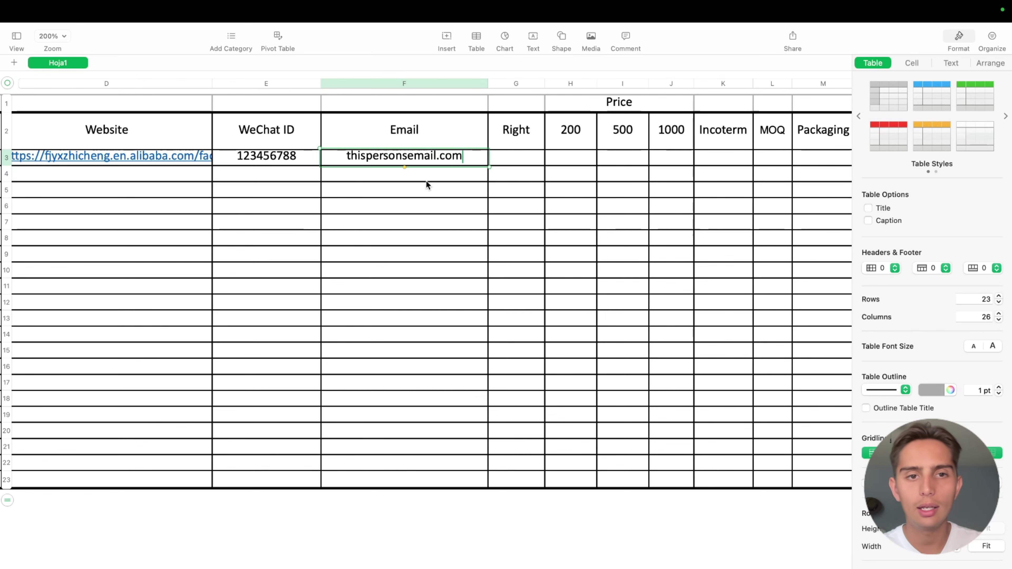
key(Return)
Enter Yes under the Right column in cell G3
click(513, 159)
scroll(463, 175, left, 2)
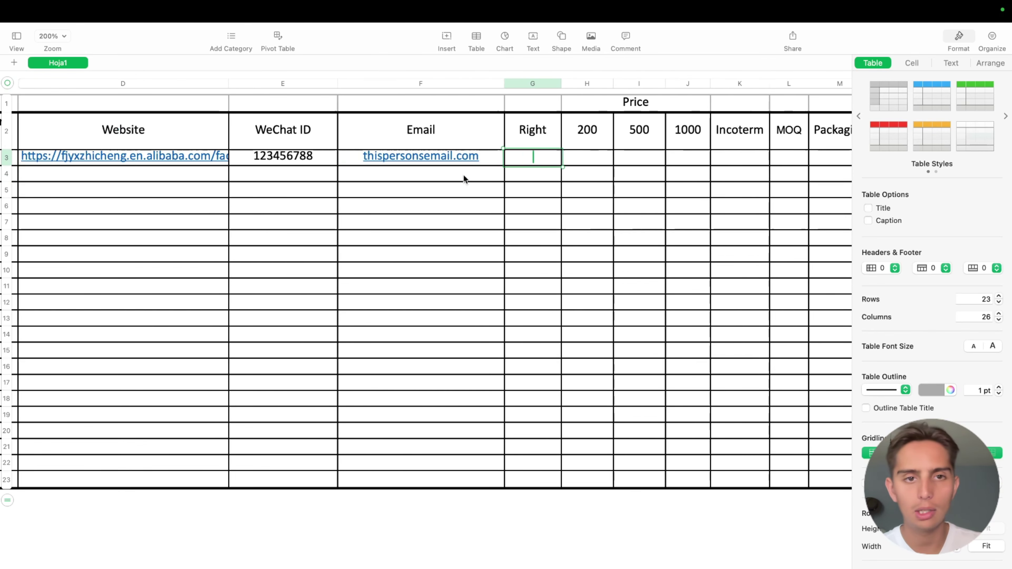
scroll(464, 173, right, 8)
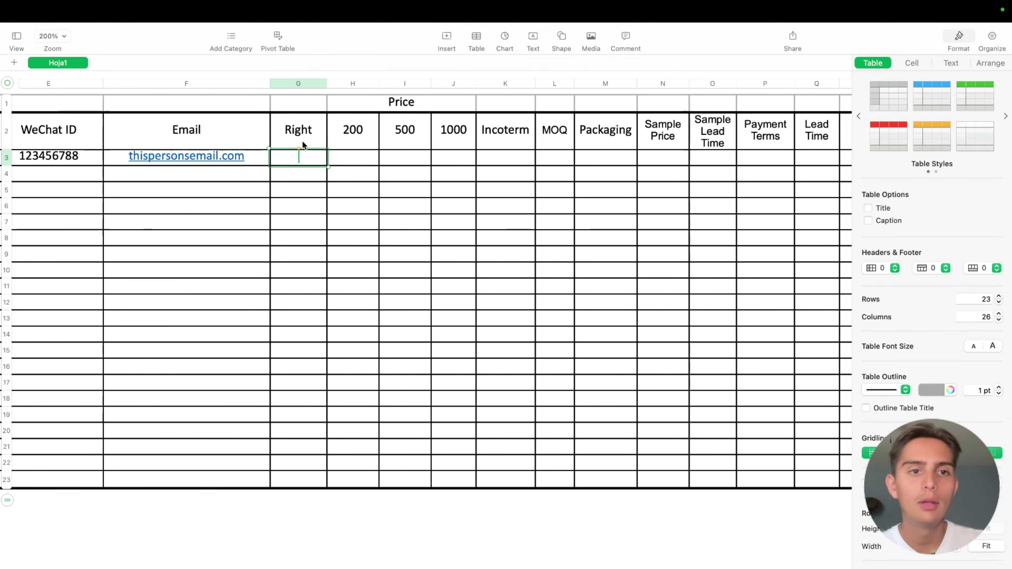
click(302, 137)
scroll(302, 137, left, 10)
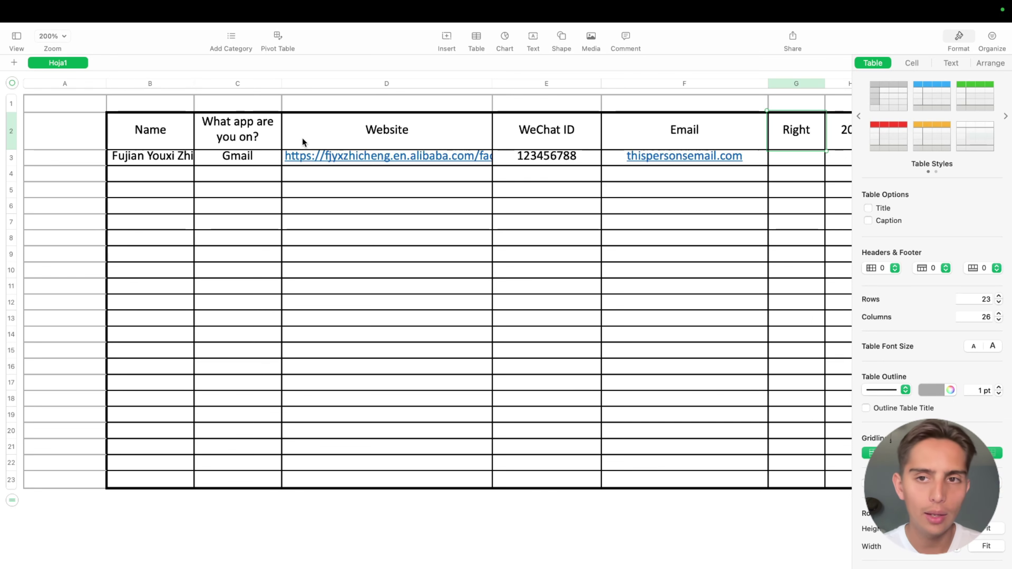
scroll(379, 239, right, 5)
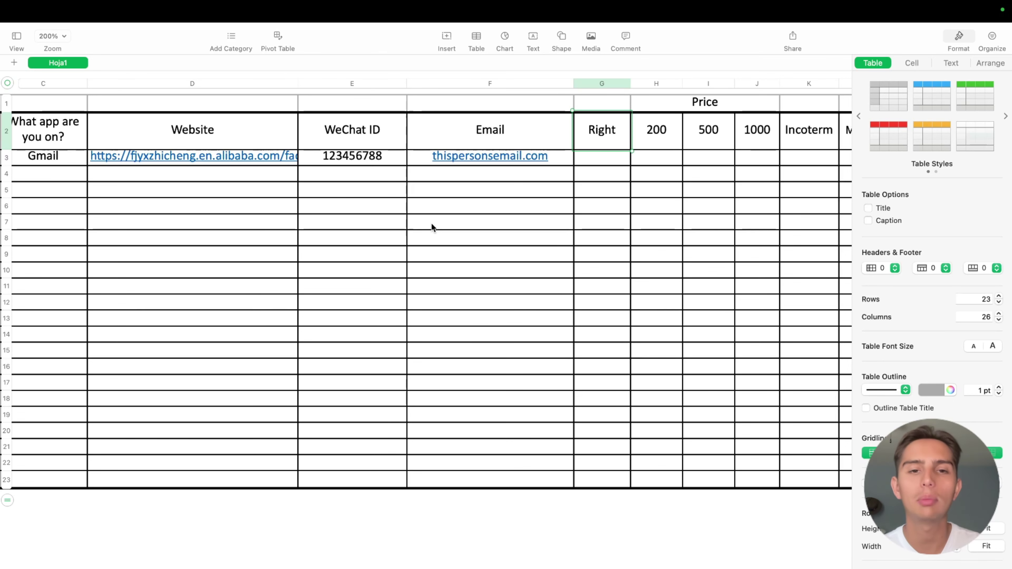
scroll(431, 223, left, 5)
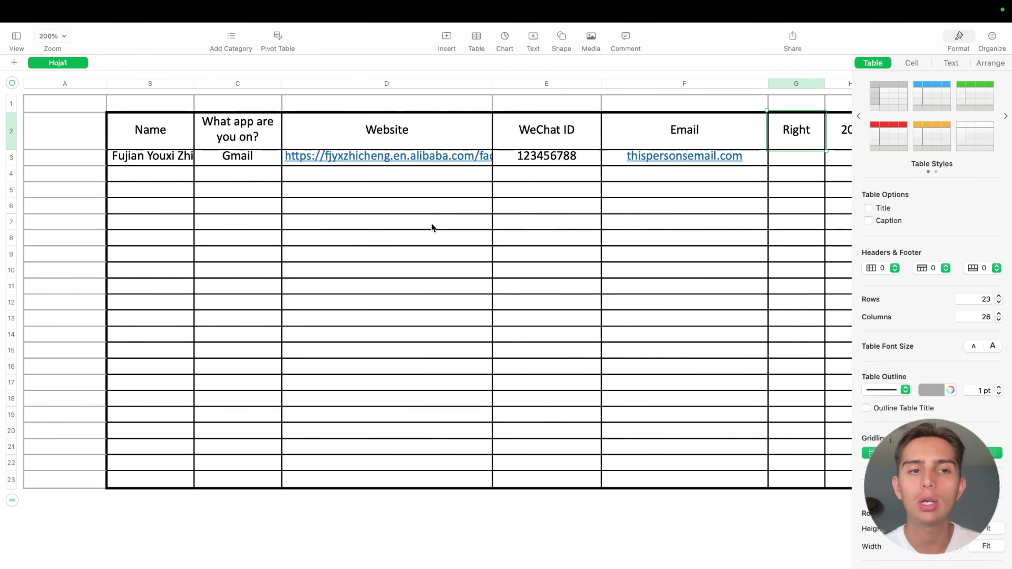
scroll(431, 223, right, 8)
scroll(431, 224, left, 1)
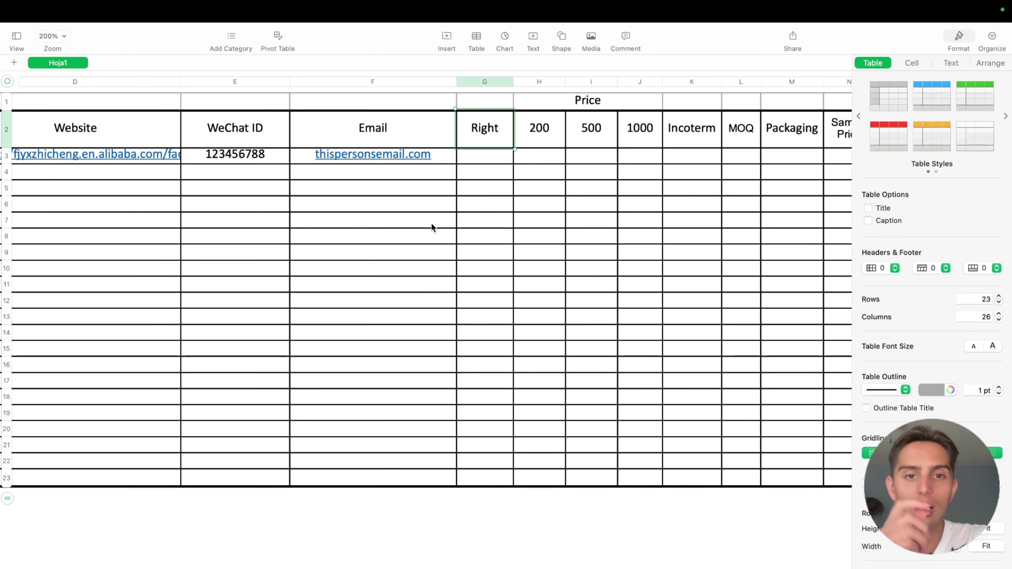
double_click(490, 155)
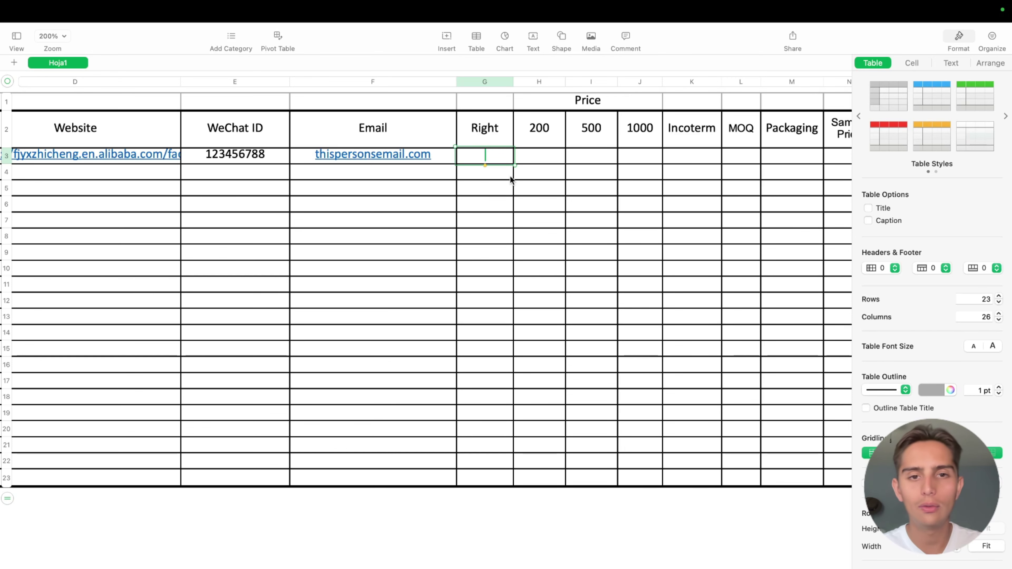
text(no)
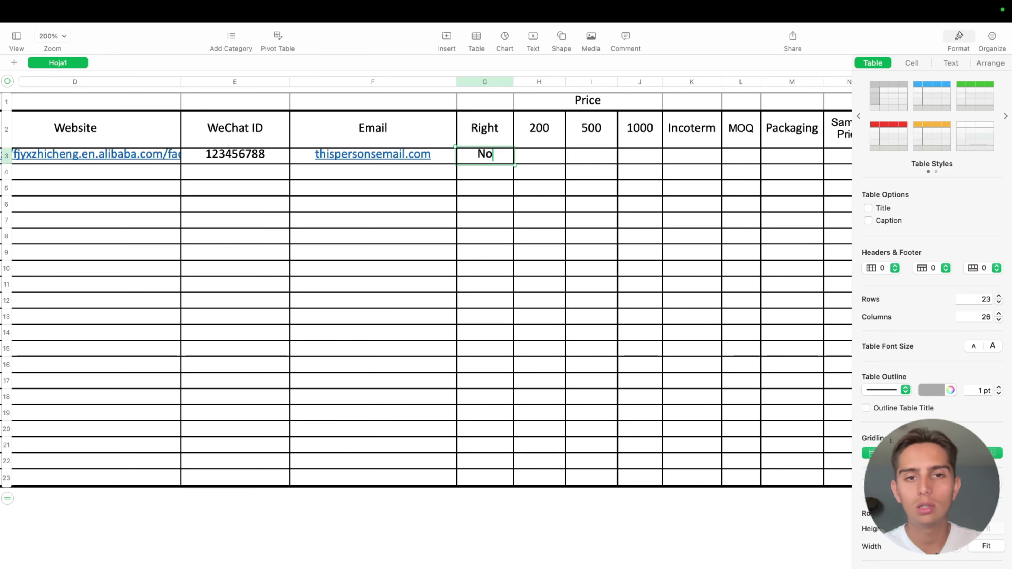
key(BackSpace)
key(BackSpace)
text(yes)
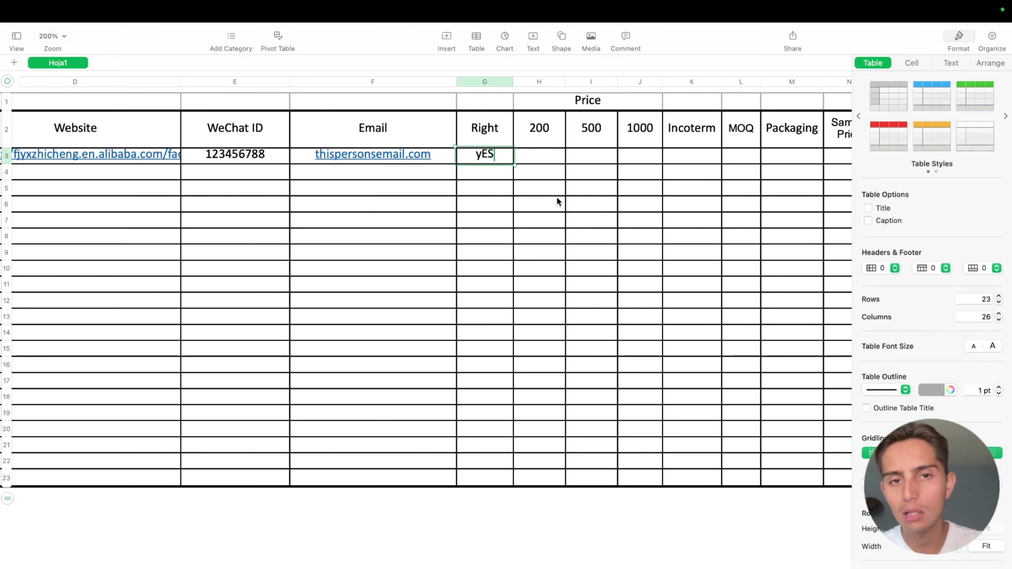
click(692, 283)
Set the Incoterm in K3 to DDP and the MOQ in L3 to 150
click(551, 161)
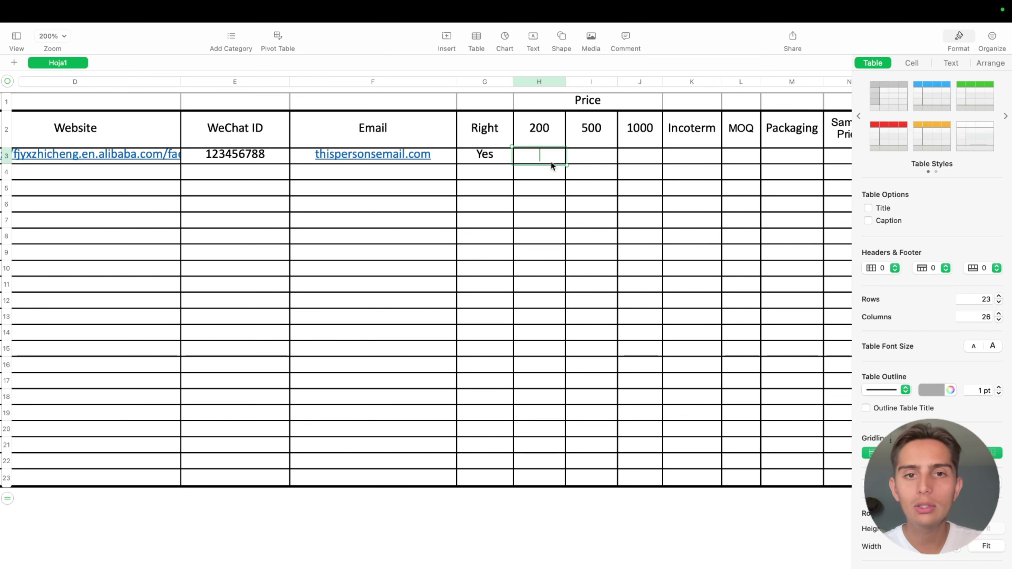
click(600, 153)
click(637, 155)
scroll(637, 155, right, 10)
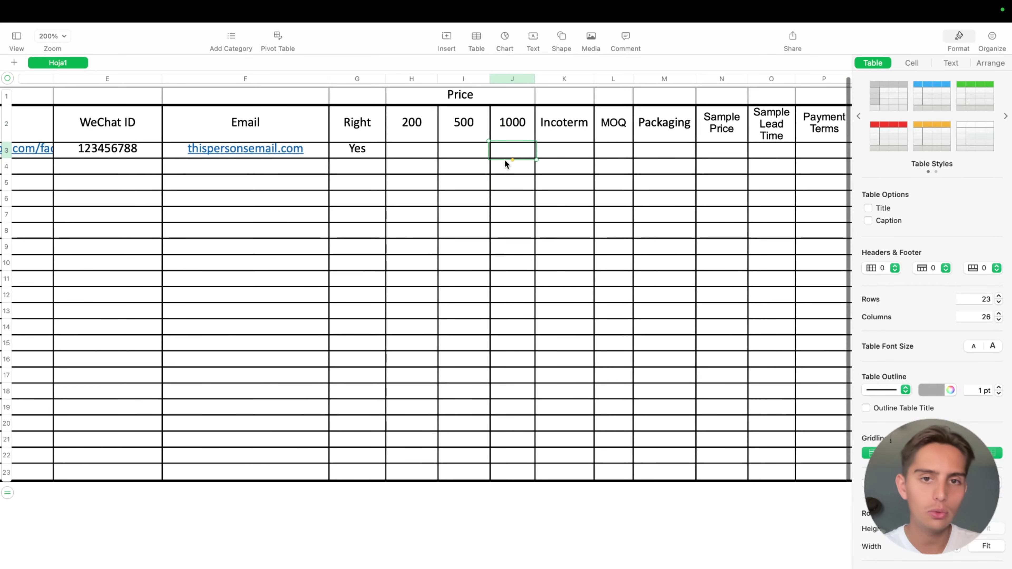
click(419, 150)
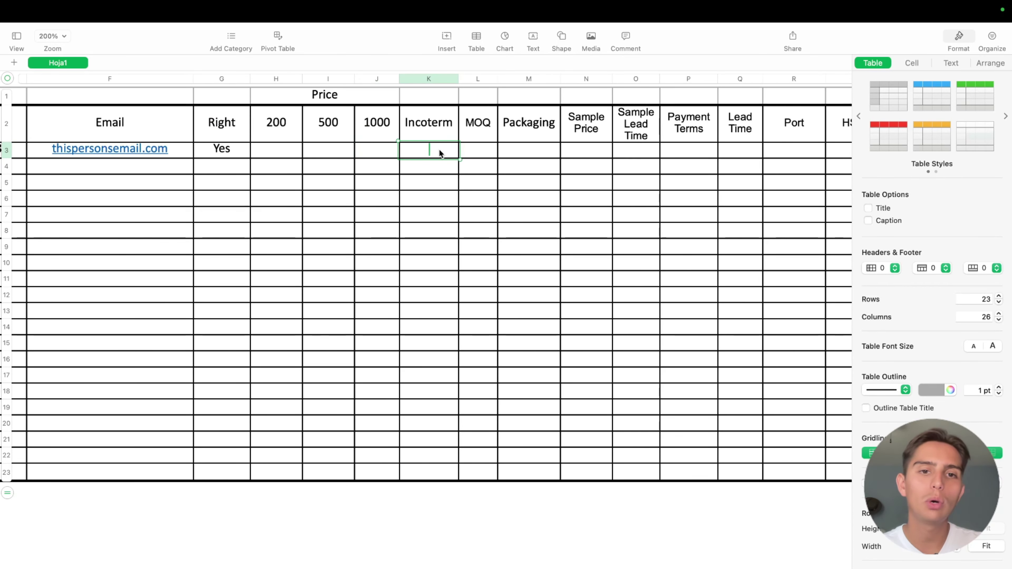
text(DDD)
key(BackSpace)
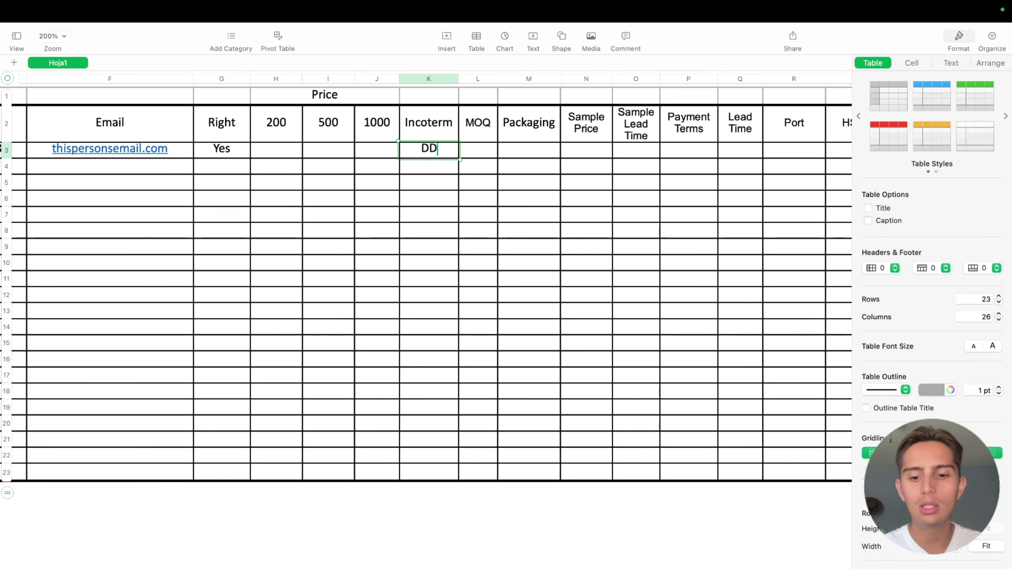
text(P)
click(479, 151)
click(478, 149)
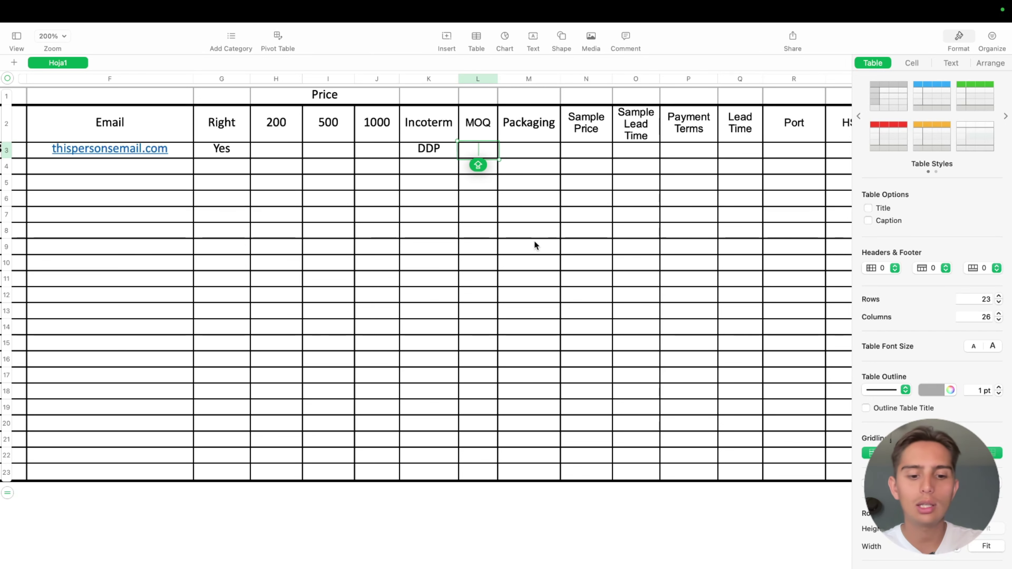
text(150)
click(594, 281)
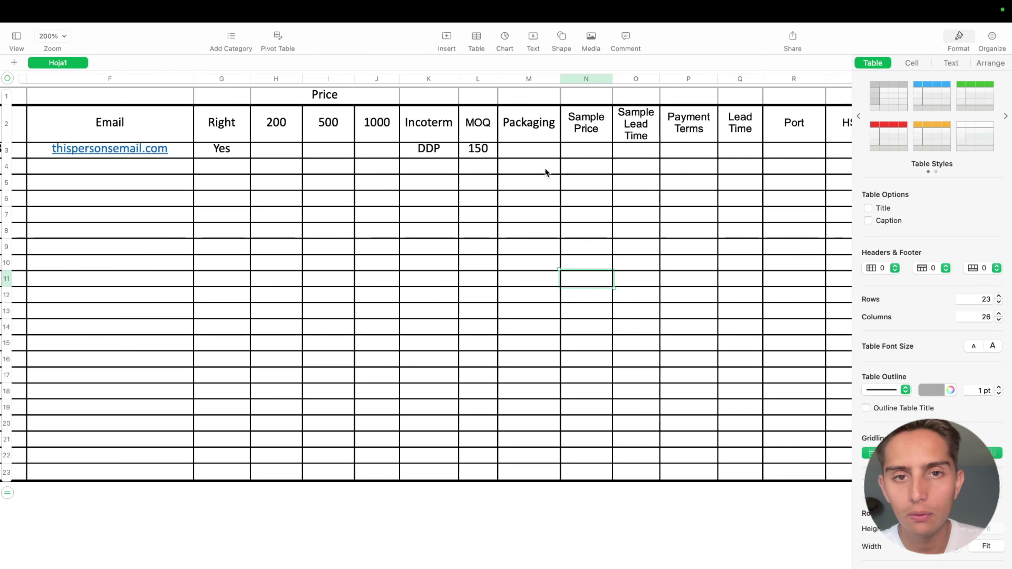
Type 'Yes $2' into the Packaging cell M3
double_click(534, 154)
scroll(533, 154, up, 1)
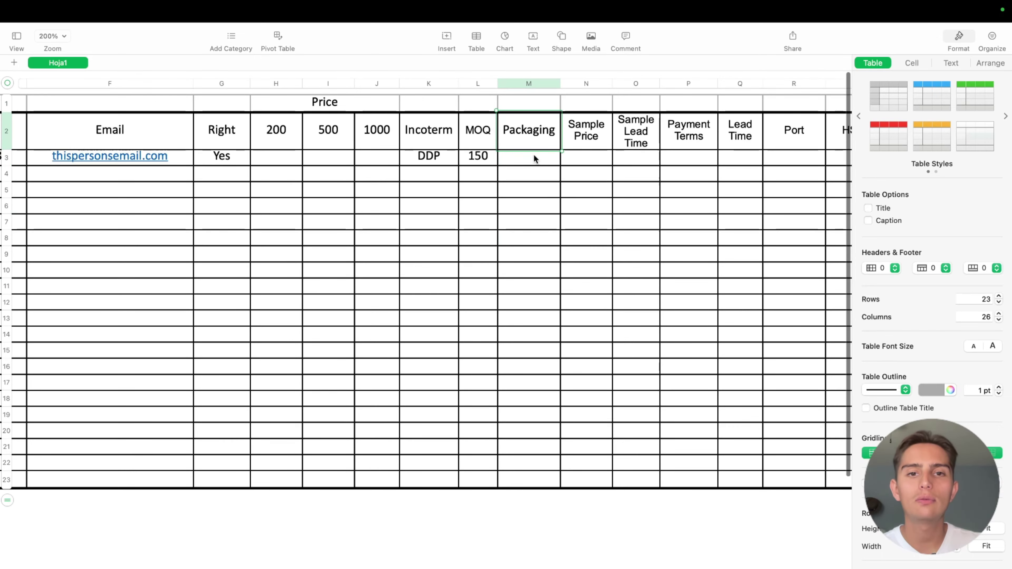
key(Caps_Lock)
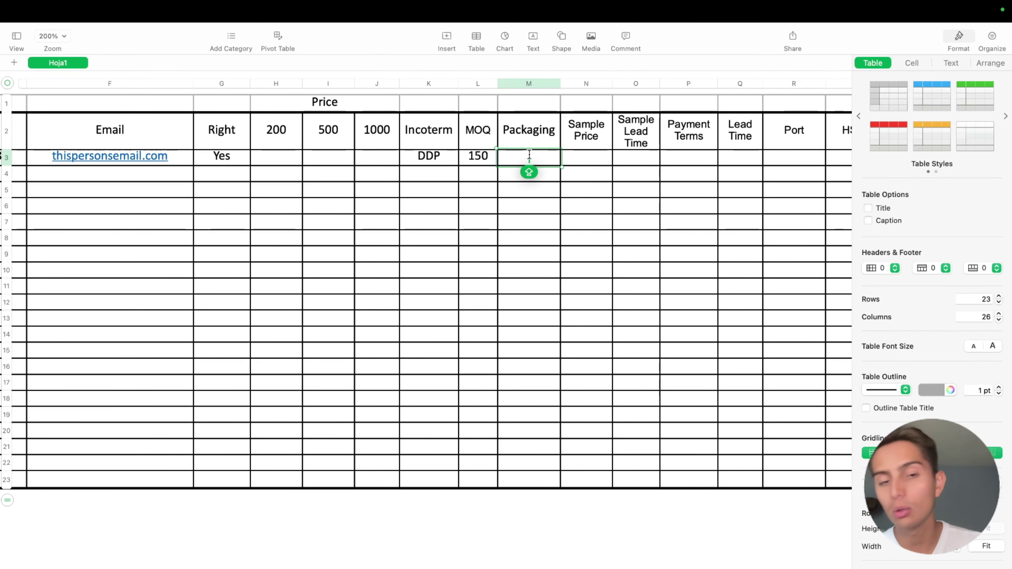
text(Yes $)
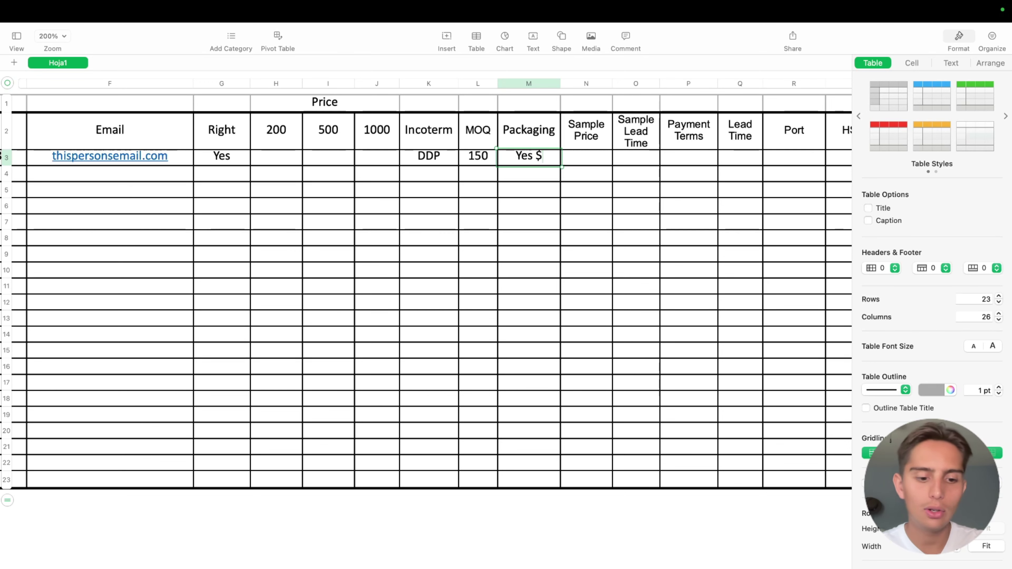
text(2)
key(Escape)
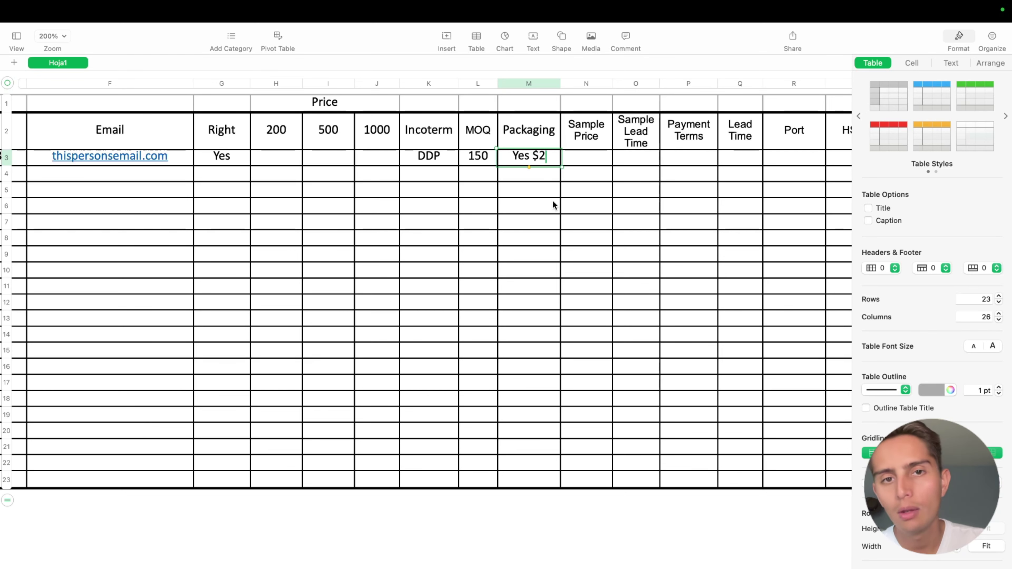
Enter Free as the supplier's sample price and 30/70 as its payment terms
click(591, 162)
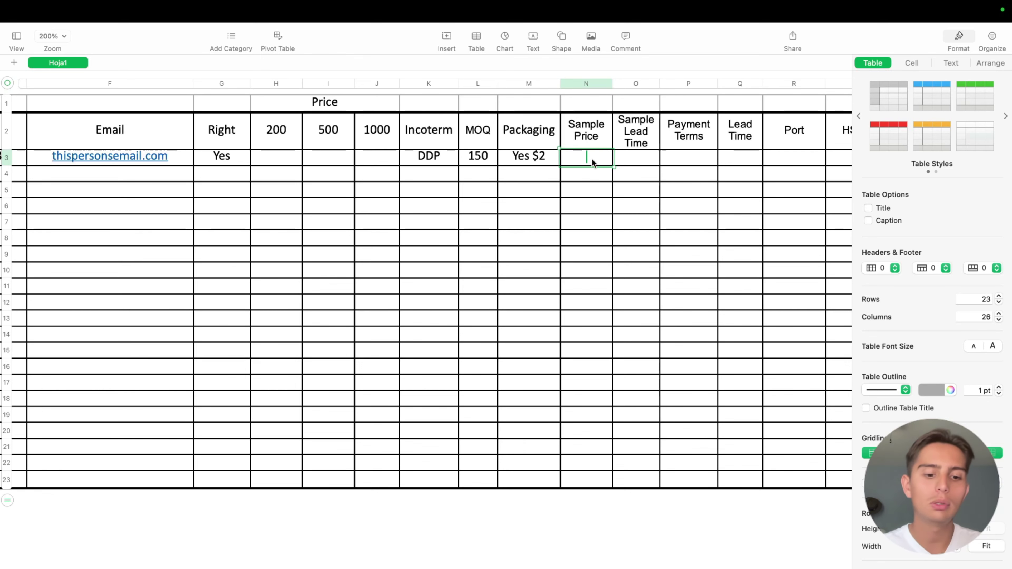
text(Free)
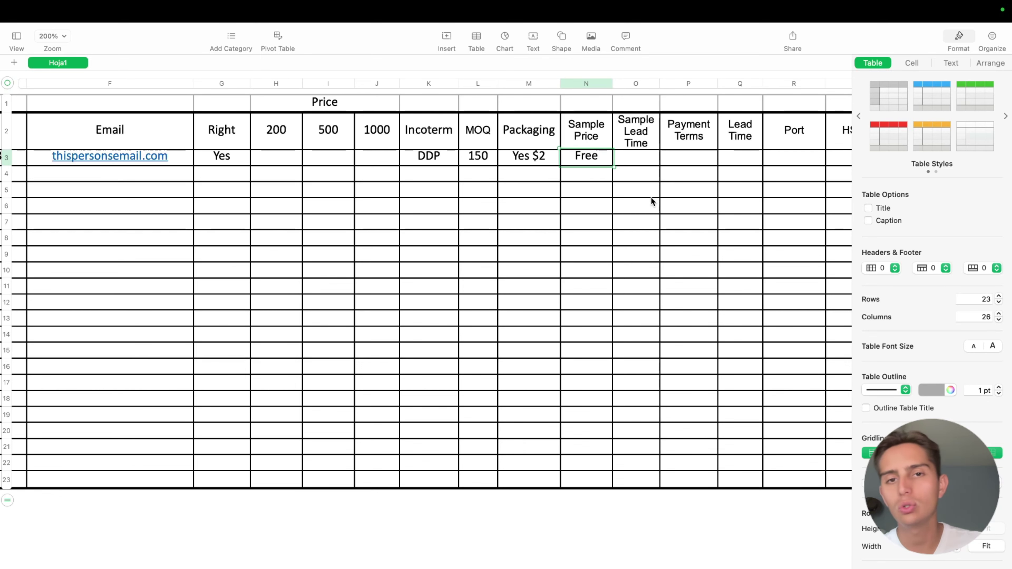
scroll(651, 197, right, 3)
click(550, 156)
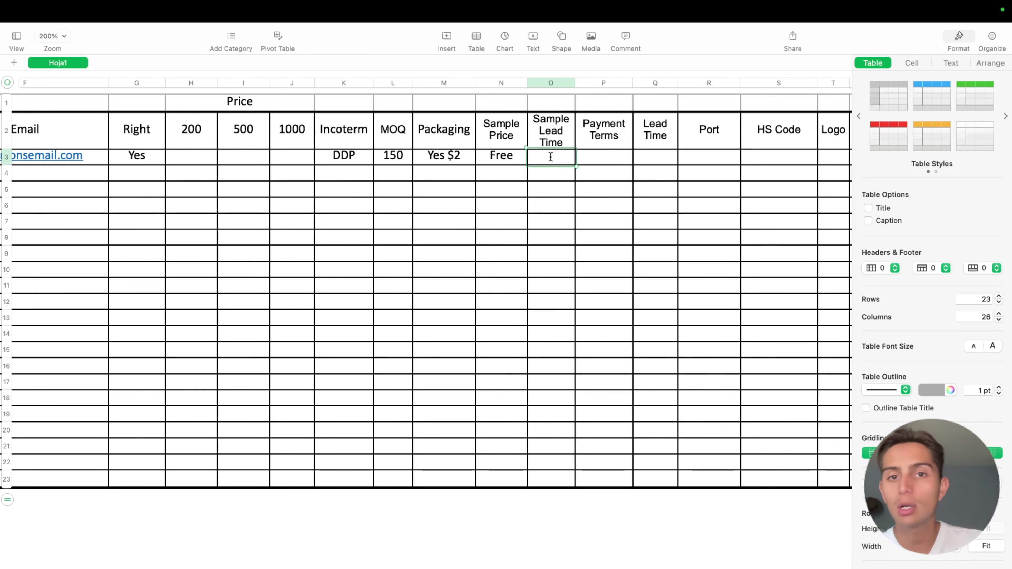
scroll(550, 155, right, 4)
click(420, 164)
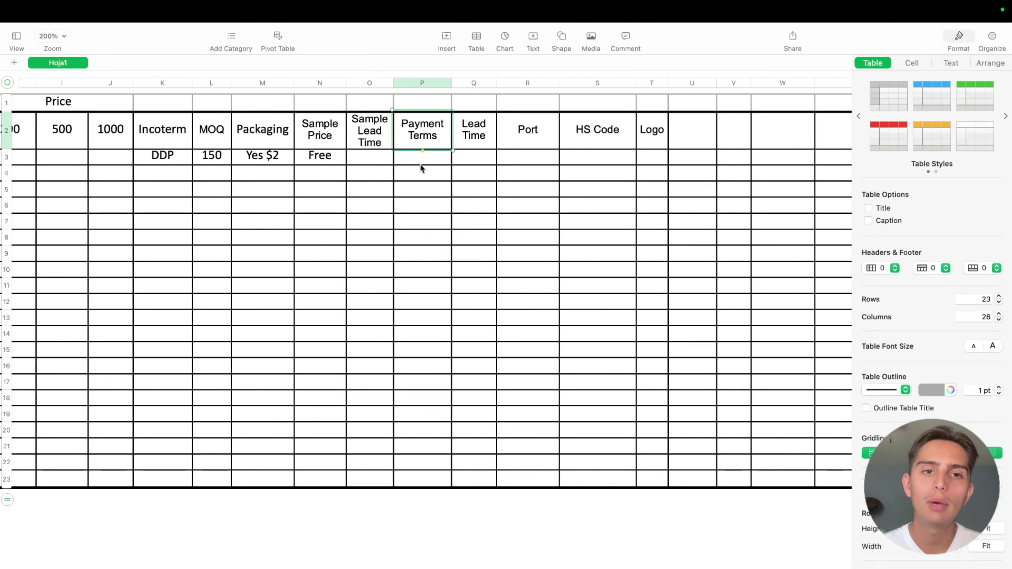
text(30/70)
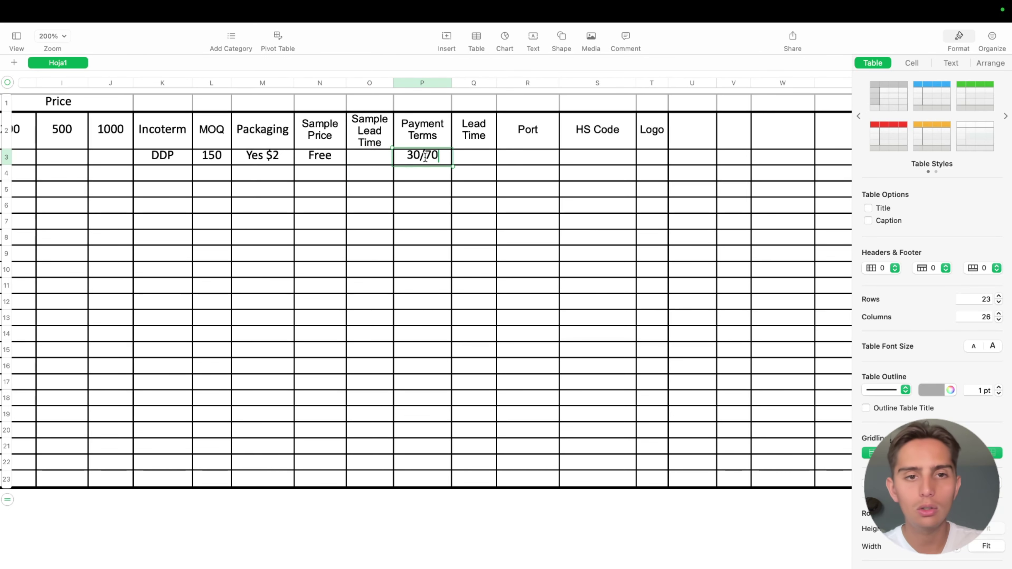
key(Tab)
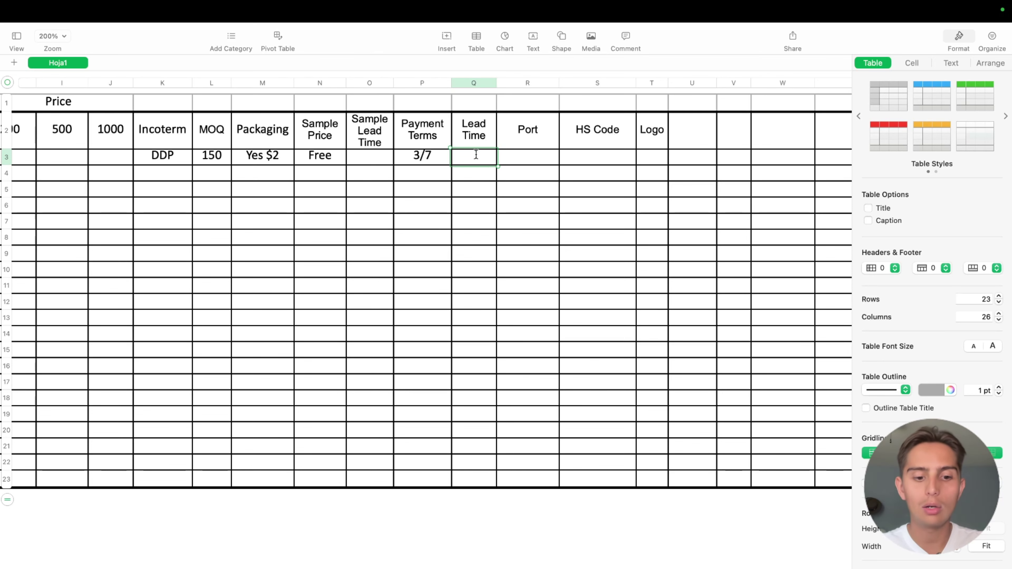
Fill in a 30 b days lead time and shenzen port, leaving HS Code empty
text(30 b)
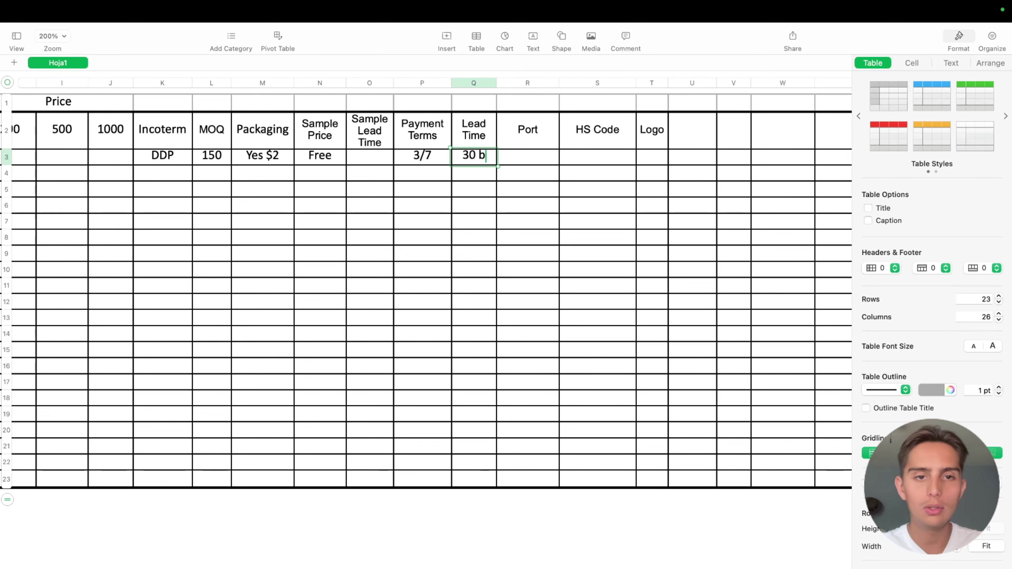
text( days)
click(511, 194)
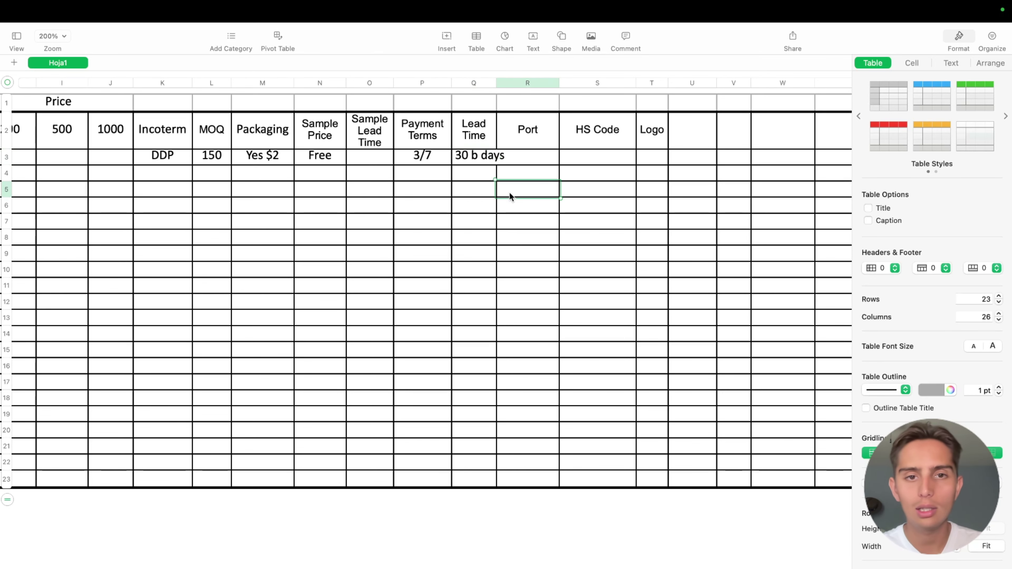
double_click(530, 157)
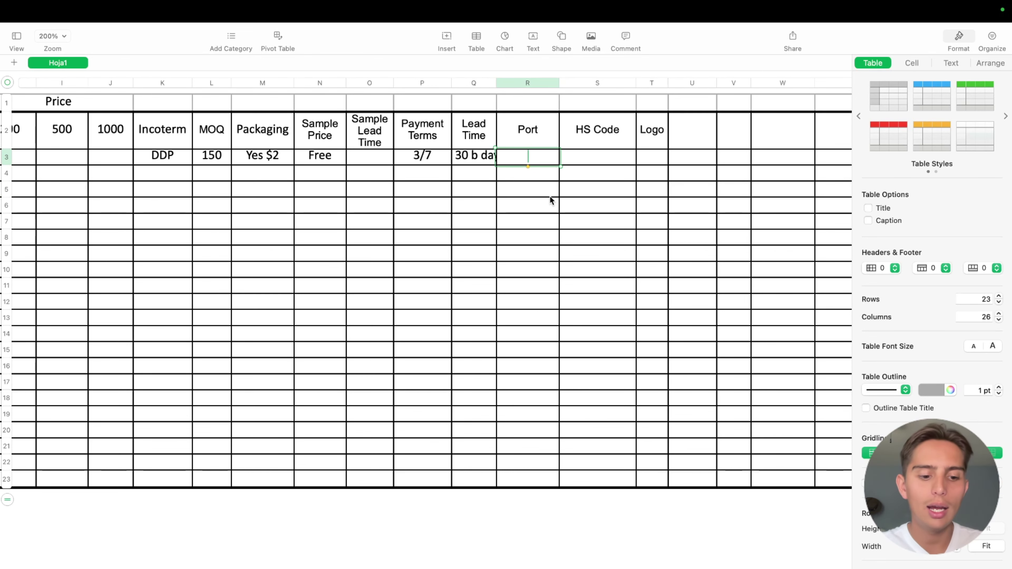
text(shenzen)
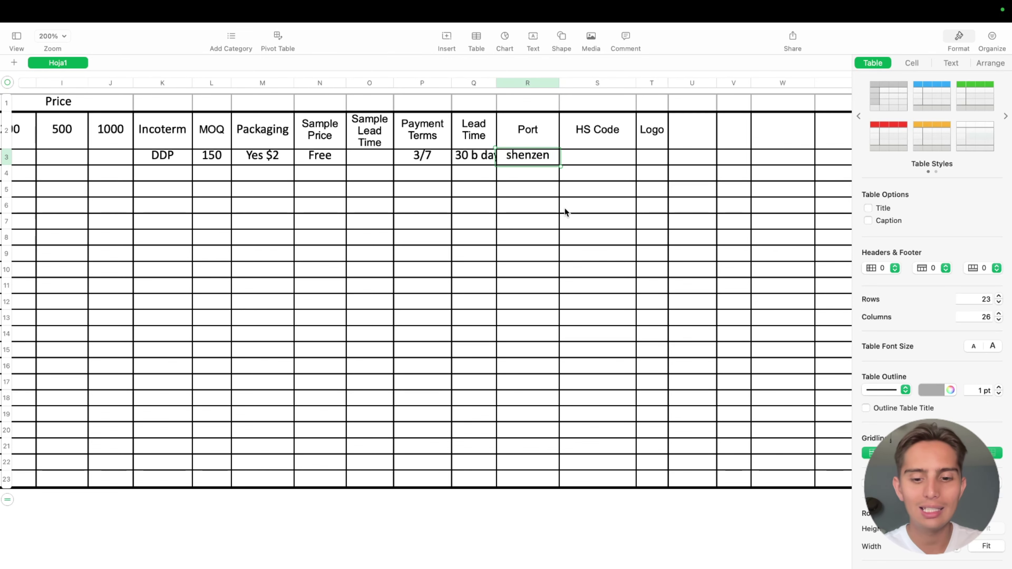
text( port)
key(Tab)
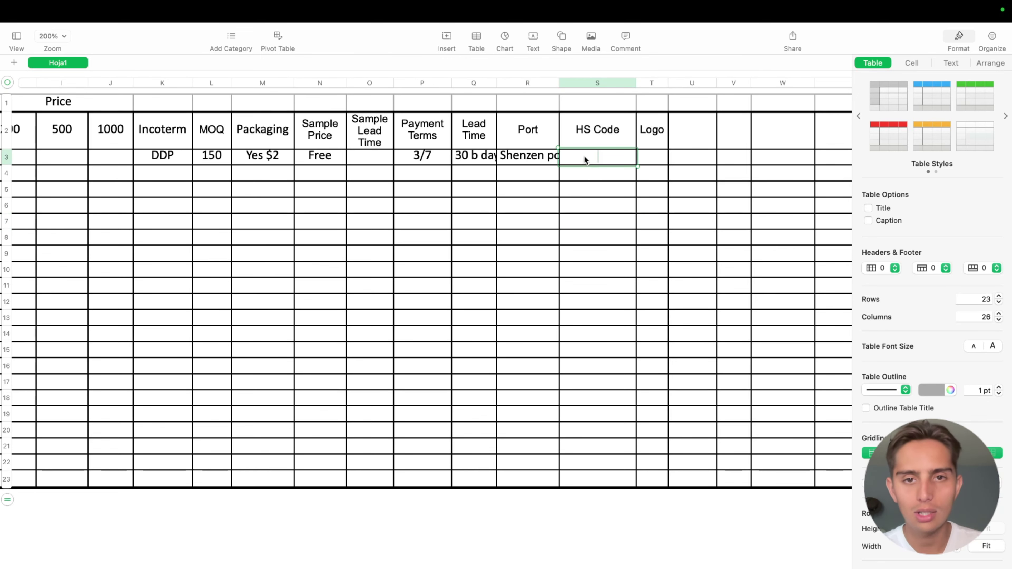
click(580, 155)
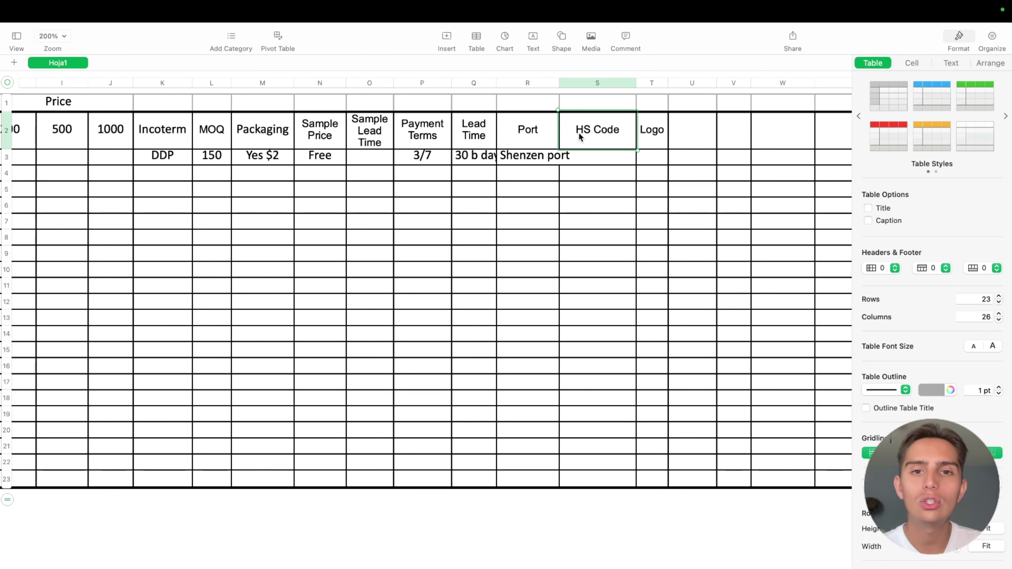
Delete the Logo column heading text
click(648, 152)
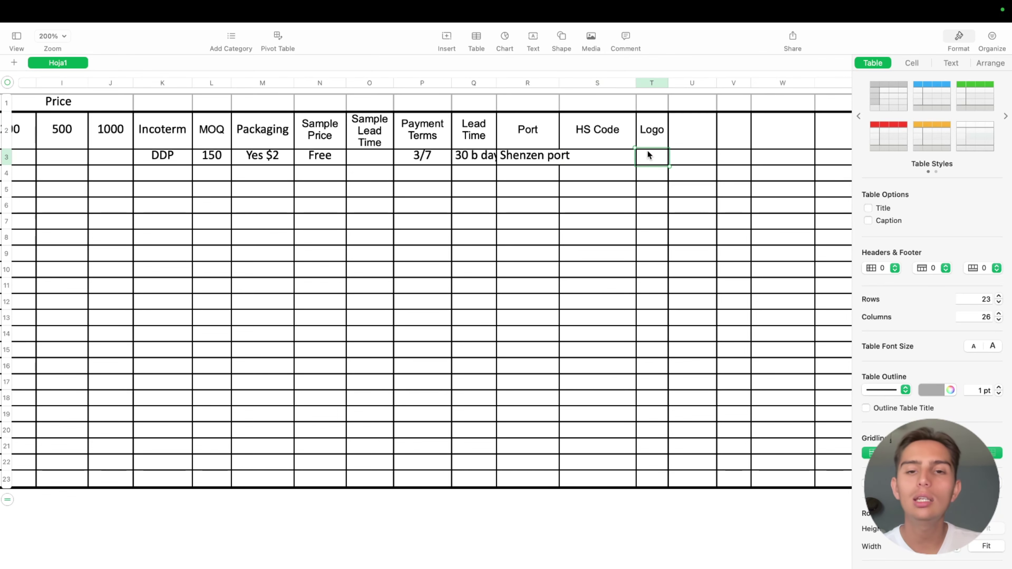
click(649, 132)
key(Delete)
click(584, 222)
scroll(584, 222, left, 5)
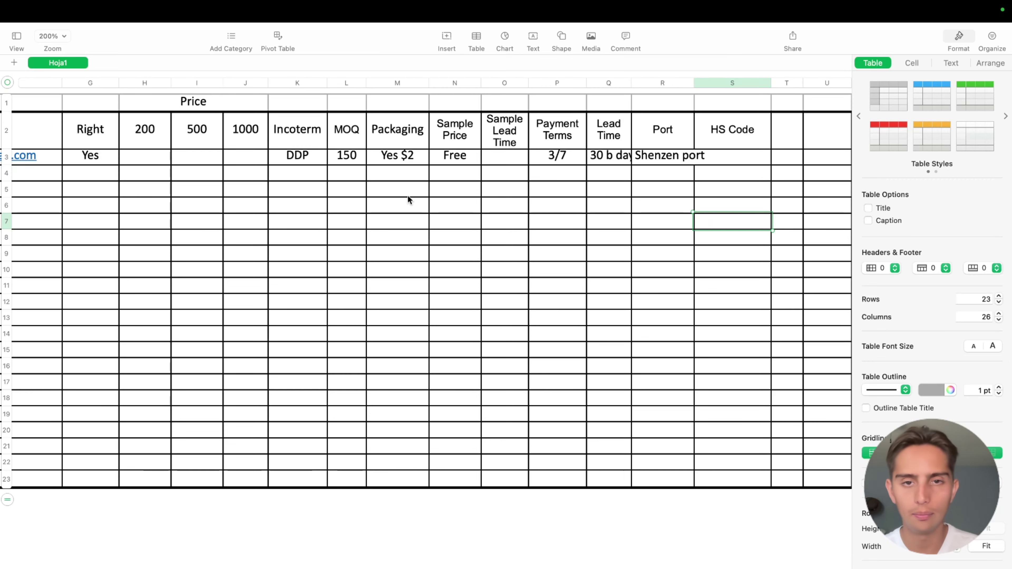
scroll(408, 198, left, 10)
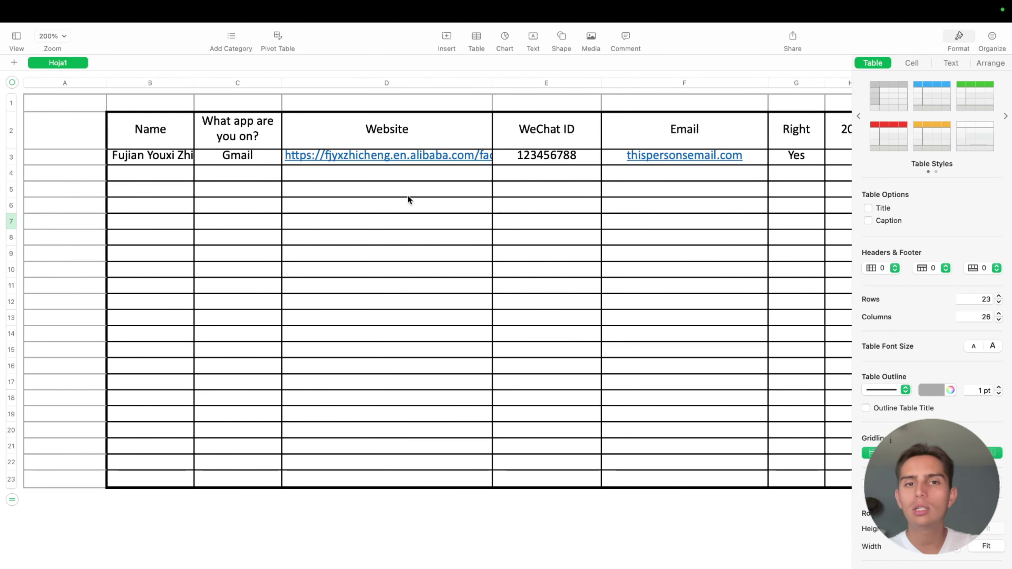
scroll(407, 195, right, 10)
scroll(407, 195, left, 10)
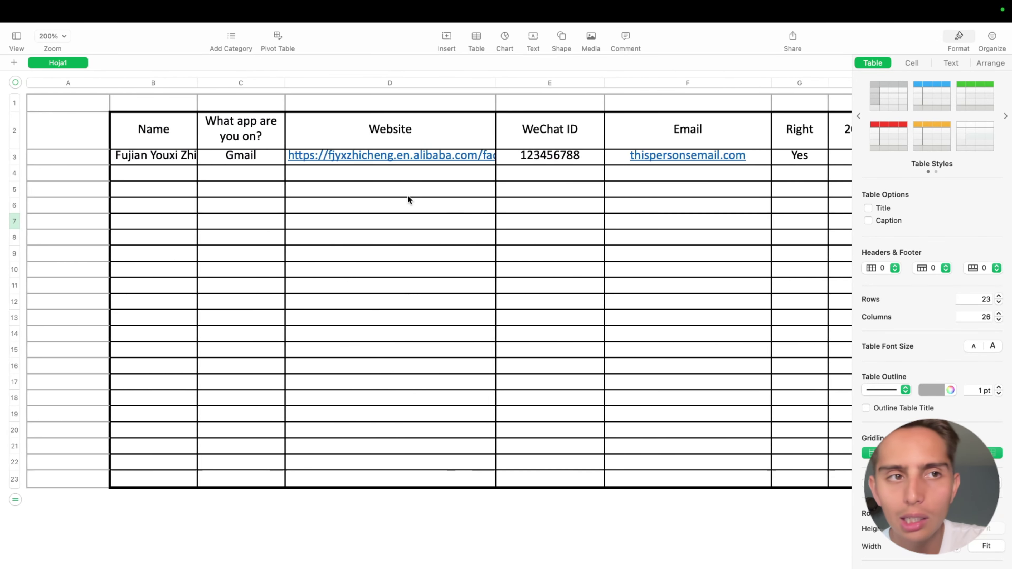
scroll(407, 196, right, 1)
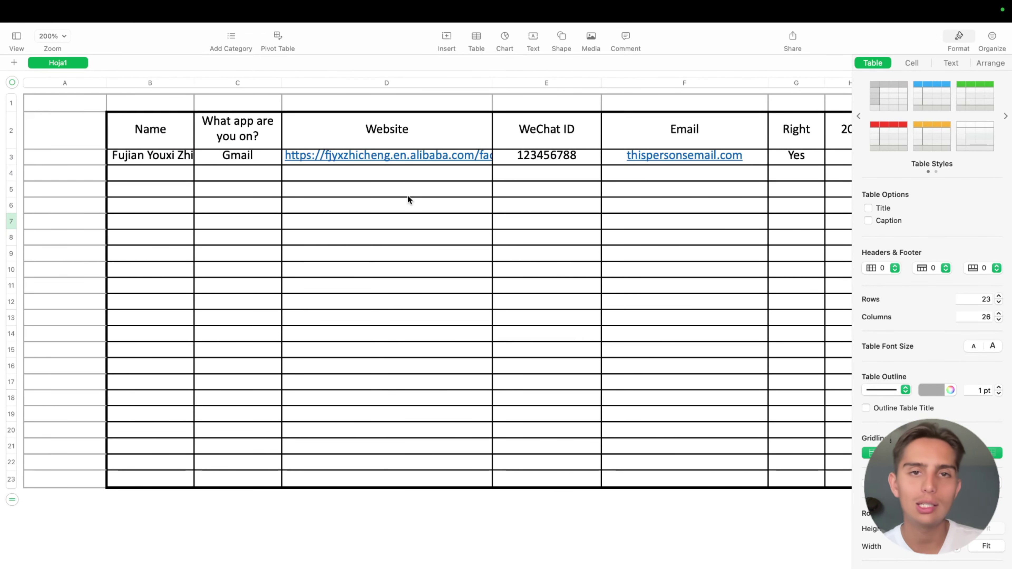
click(122, 177)
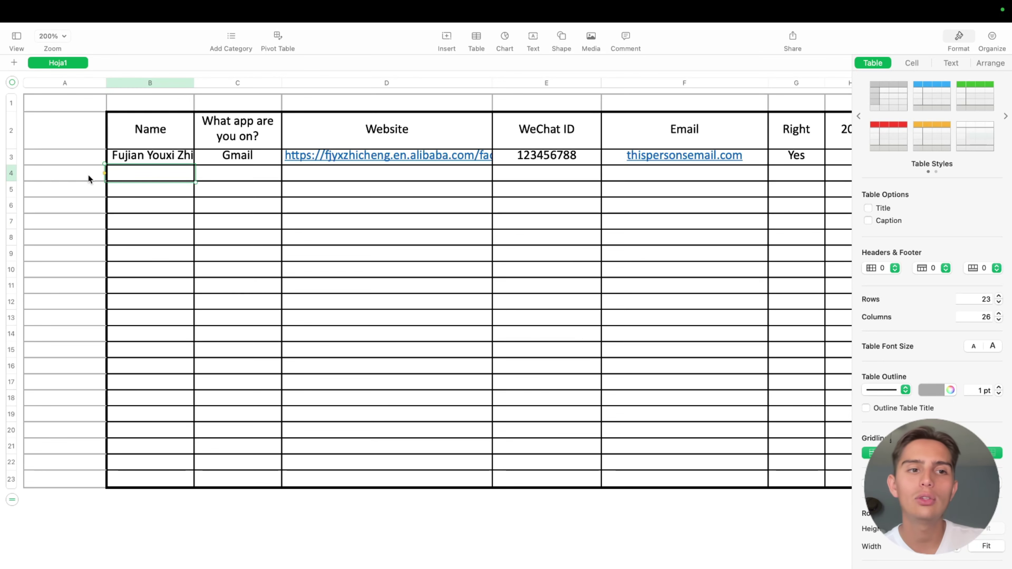
click(89, 157)
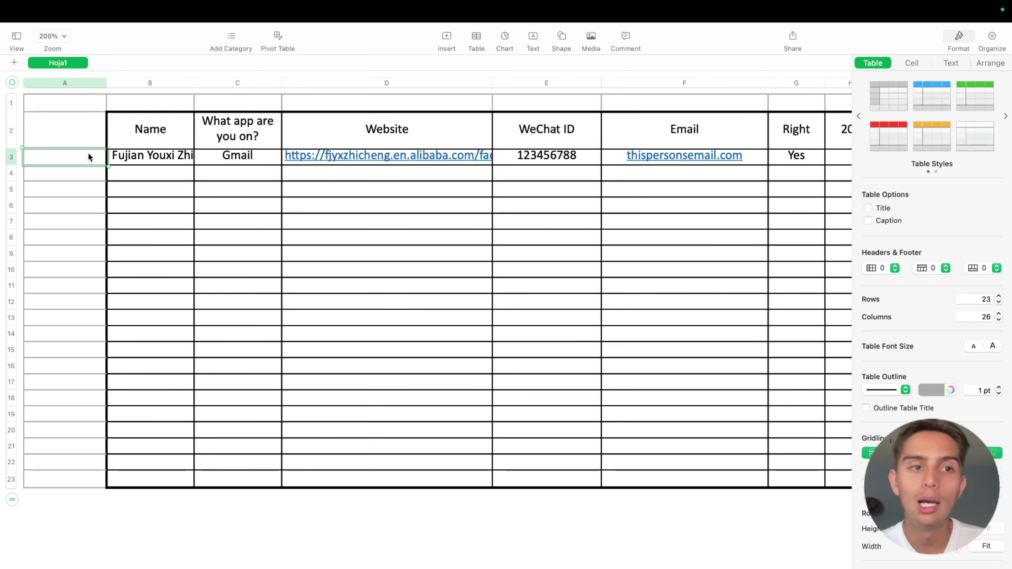
scroll(323, 189, right, 5)
drag(519, 155, 521, 113)
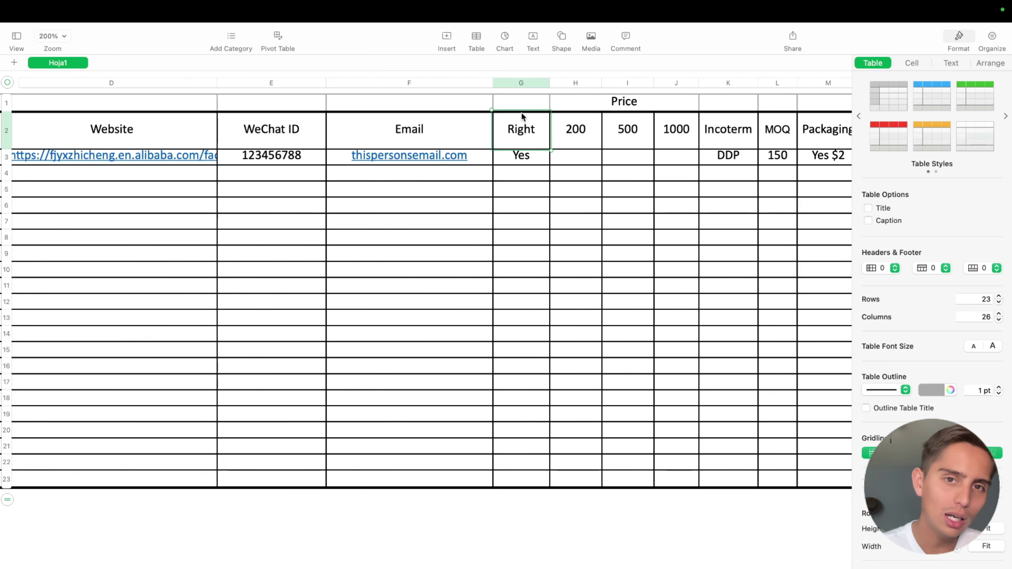
click(521, 103)
click(523, 82)
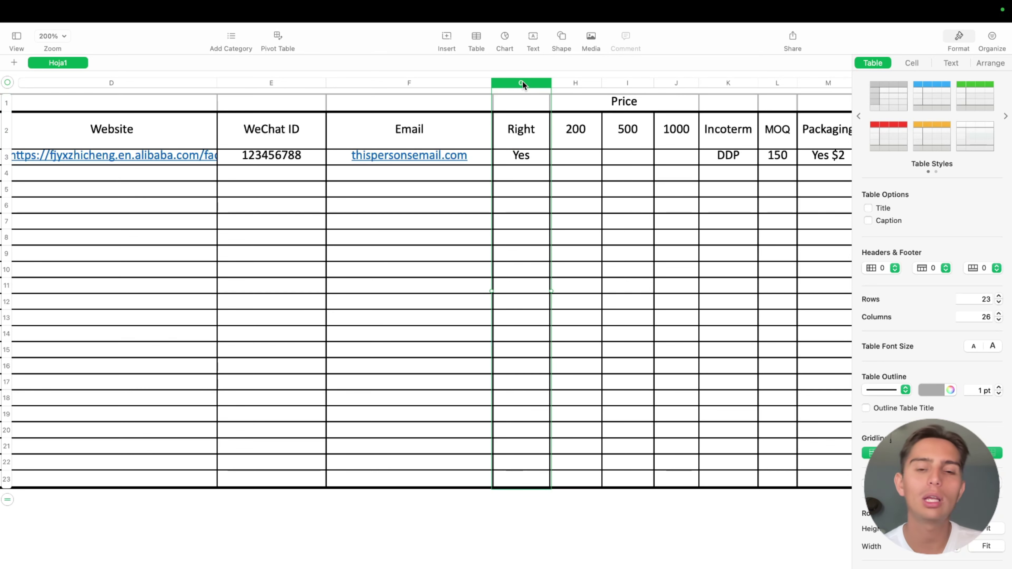
click(614, 218)
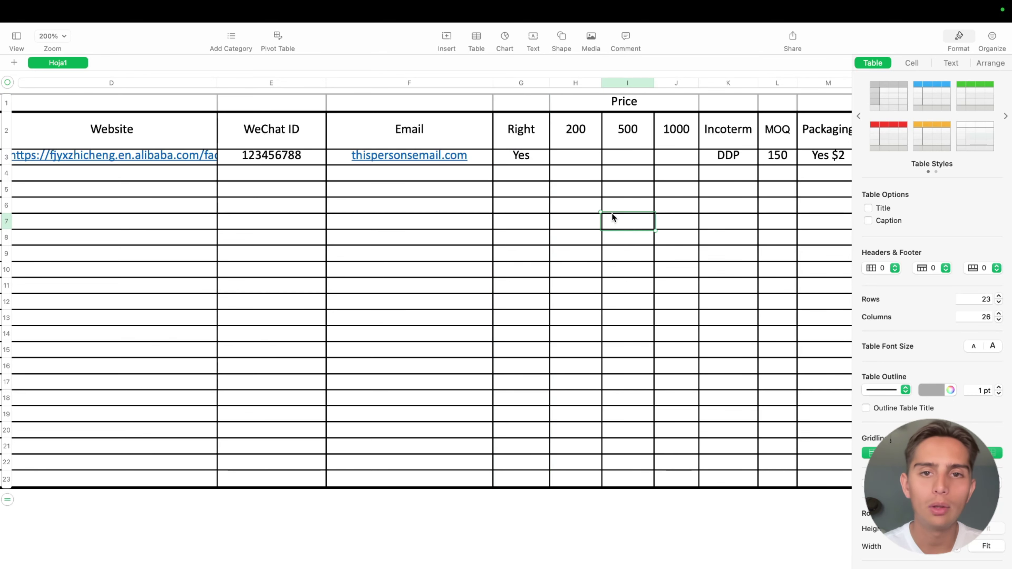
click(578, 132)
click(612, 132)
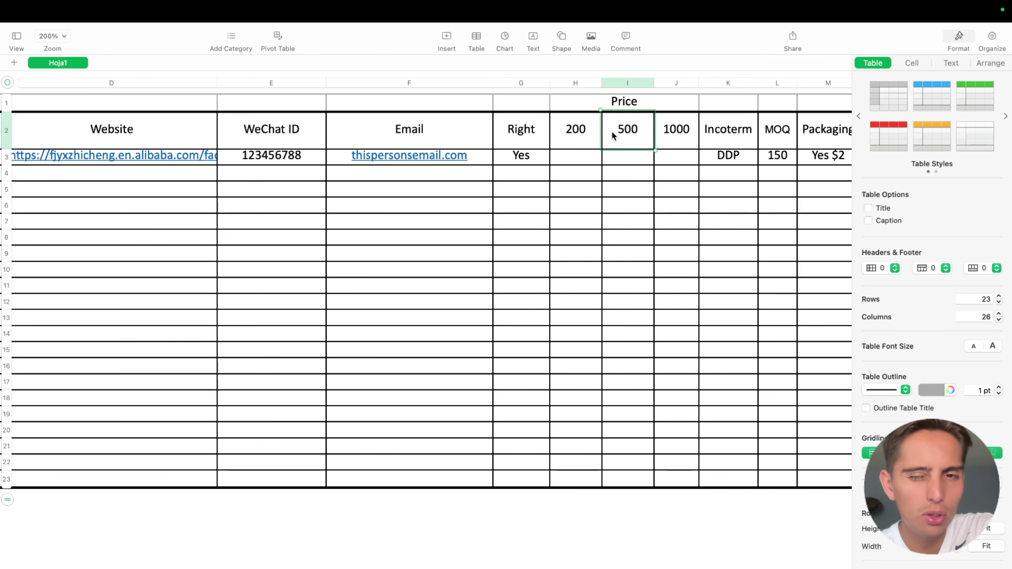
click(626, 83)
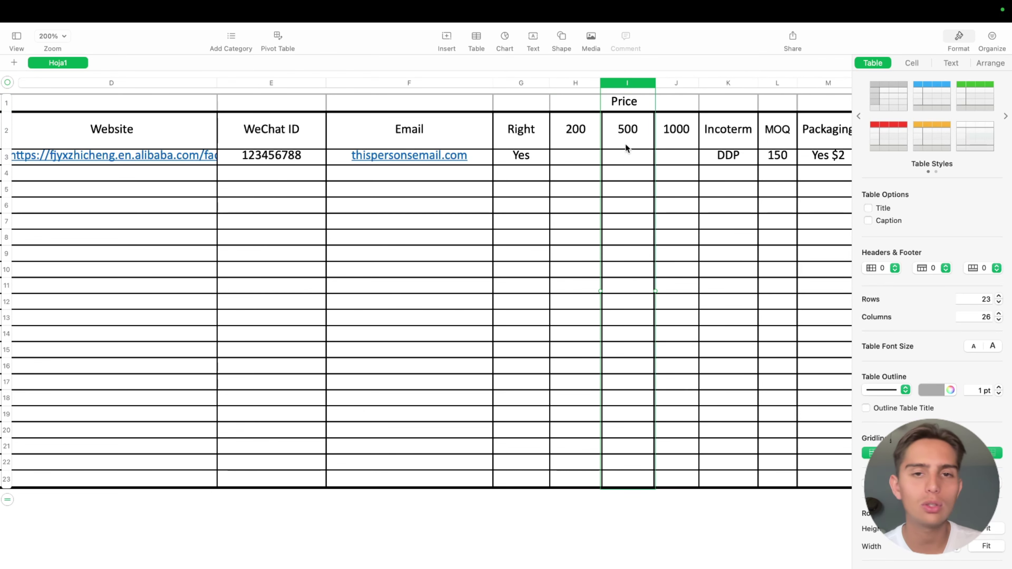
click(678, 237)
scroll(677, 237, right, 5)
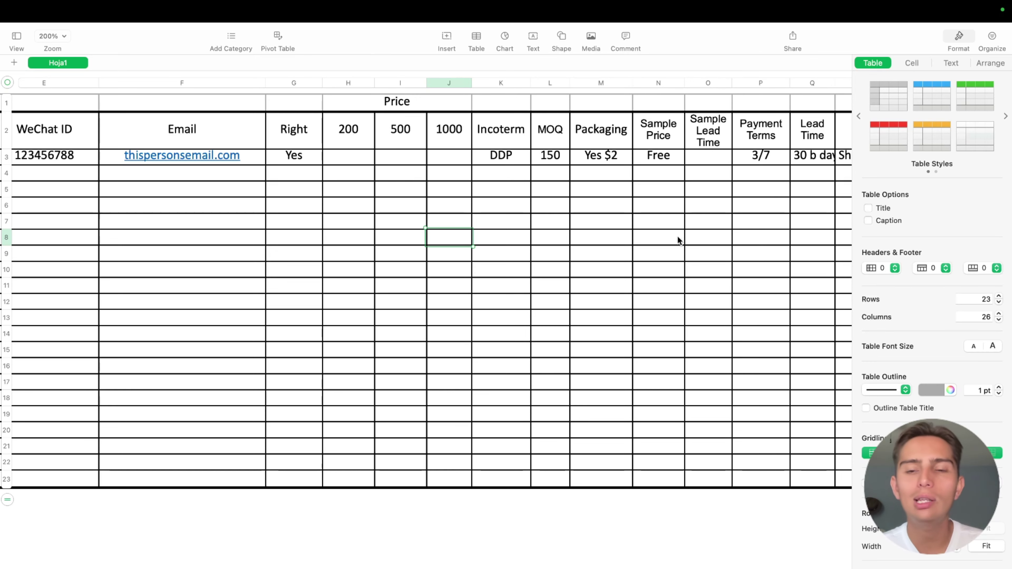
scroll(678, 237, left, 10)
scroll(678, 237, right, 15)
scroll(276, 223, left, 15)
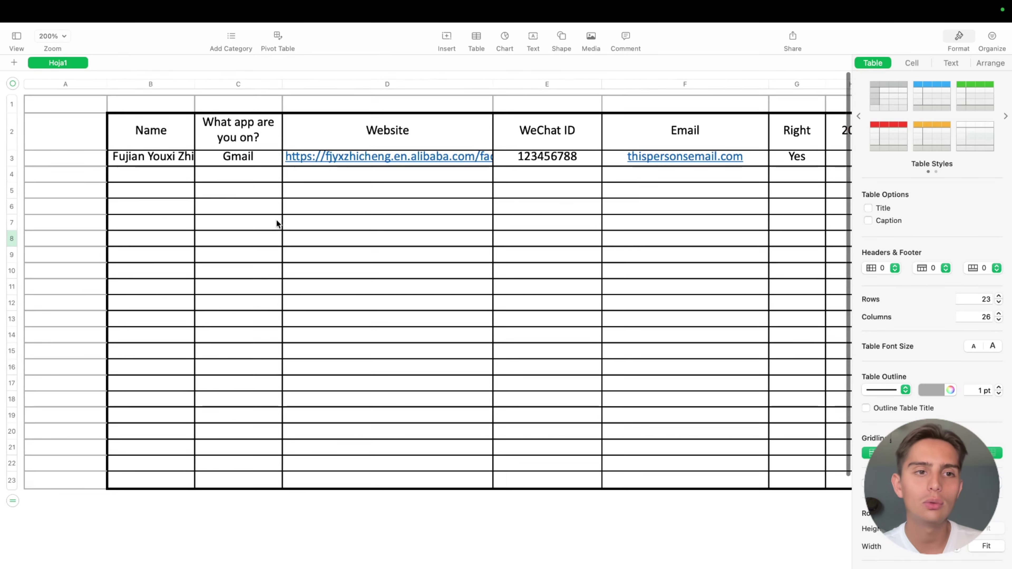
Switch to Chrome with Cmd+Tab to show the Notion manufacturer guide page again
key(super+Tab)
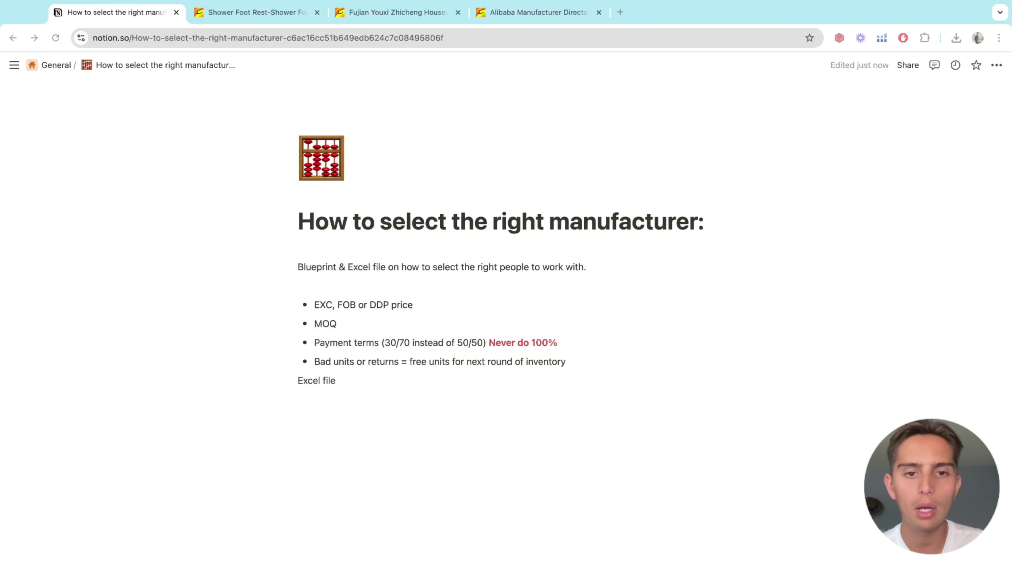